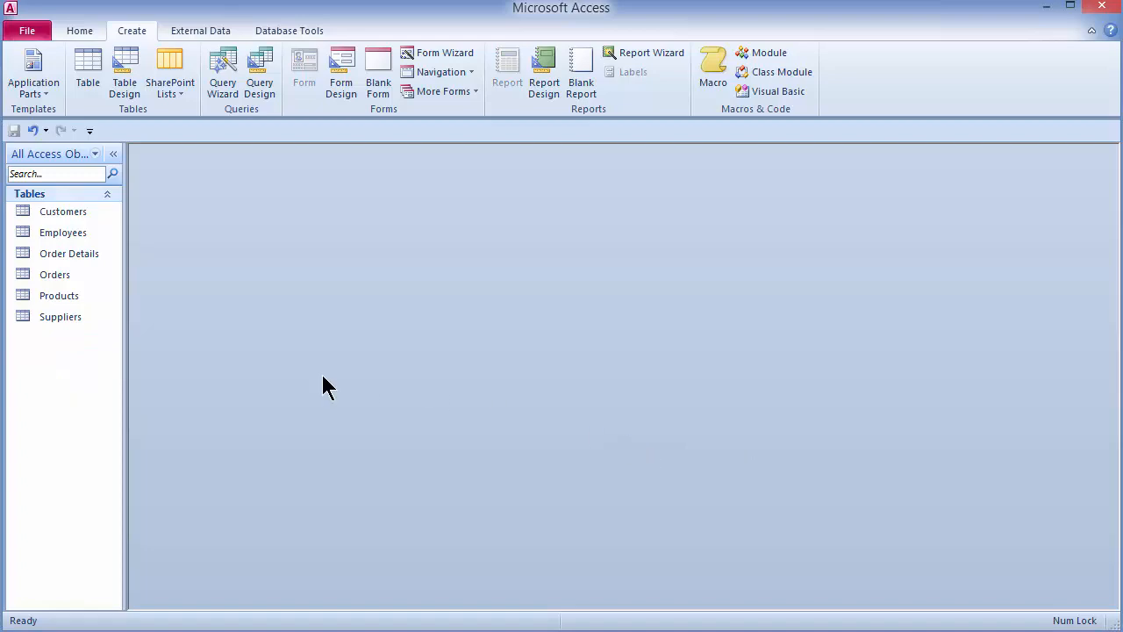
# View the Orders table with its Order Date column widened, and close it without saving the layout
pyautogui.doubleClick(55, 275)
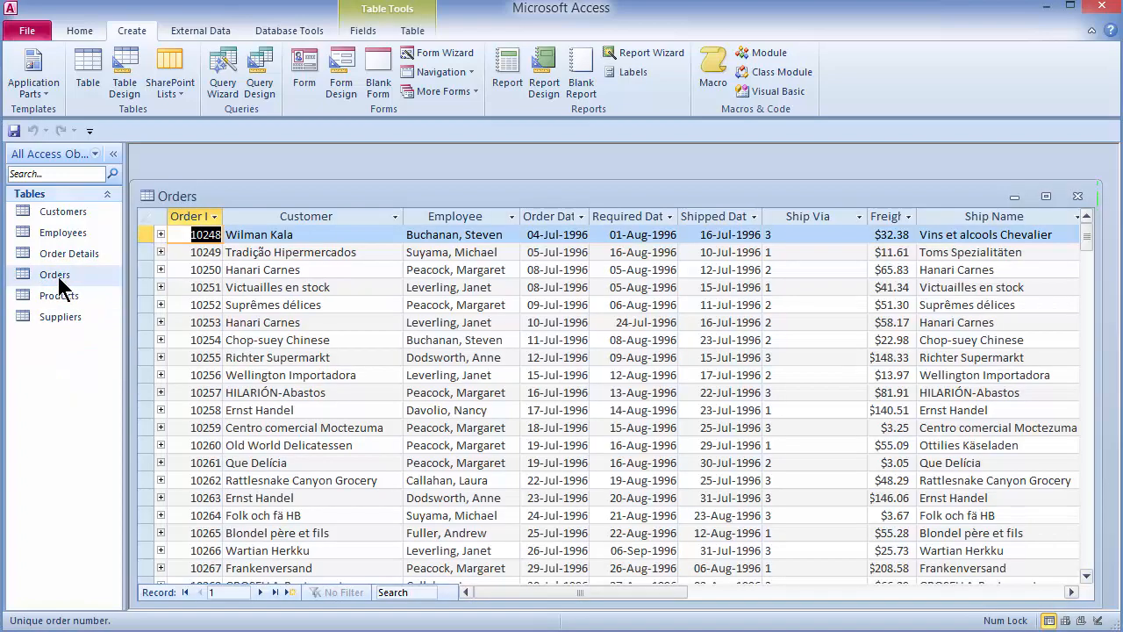
pyautogui.doubleClick(591, 211)
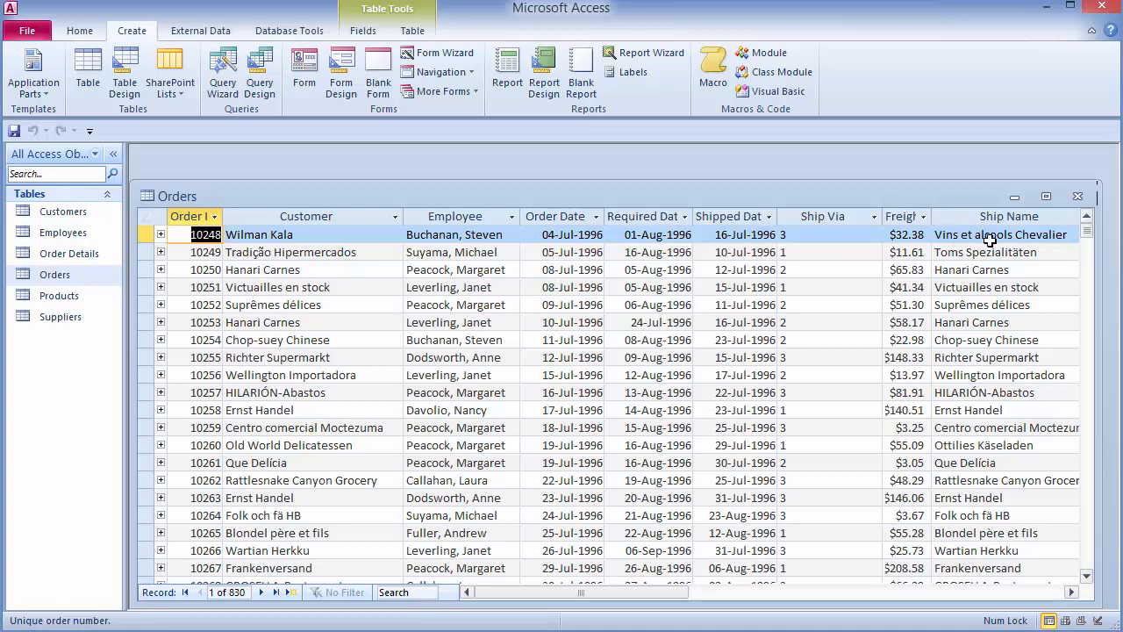
pyautogui.click(1078, 196)
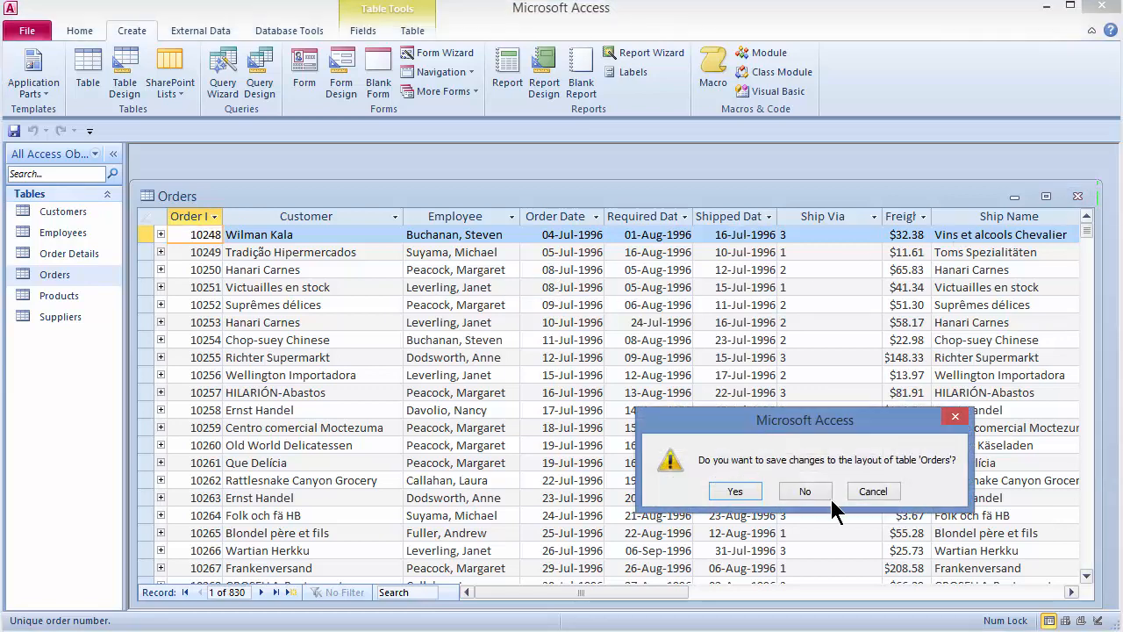
pyautogui.click(804, 491)
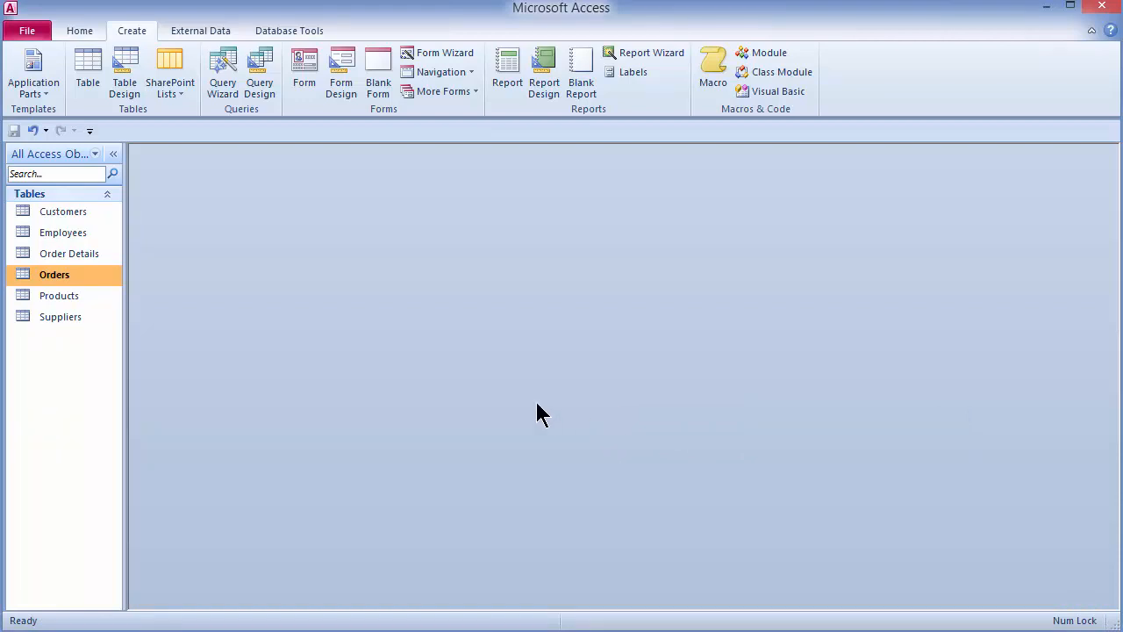
# Create a blank form in Design view and place a text box in its Detail section
pyautogui.click(344, 75)
pyautogui.moveTo(357, 189); pyautogui.dragTo(367, 170)
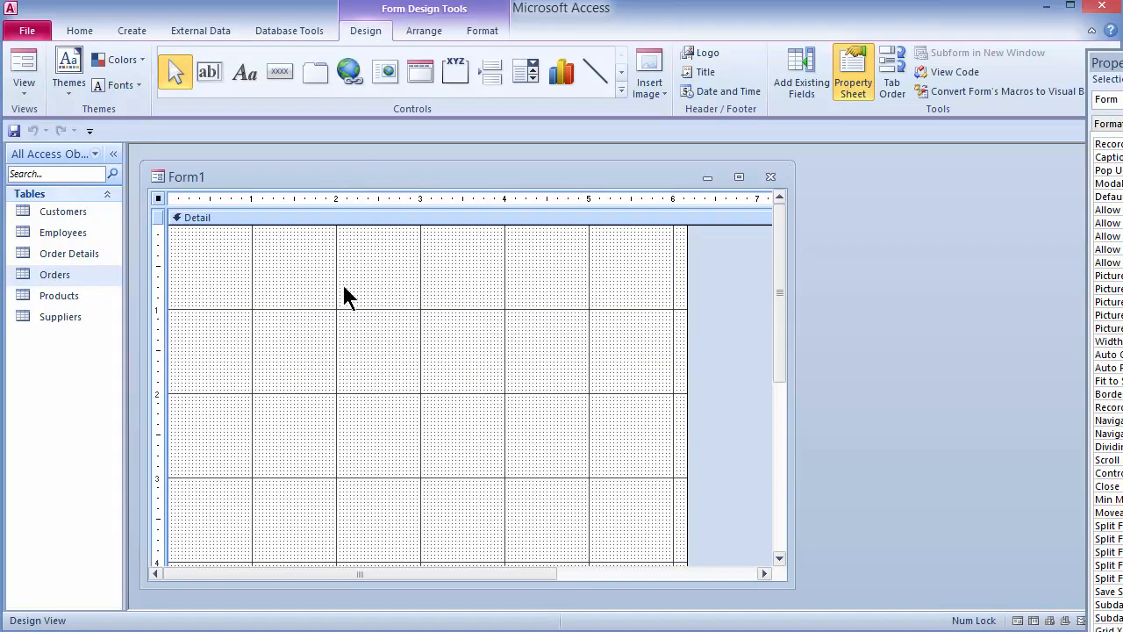
pyautogui.click(209, 70)
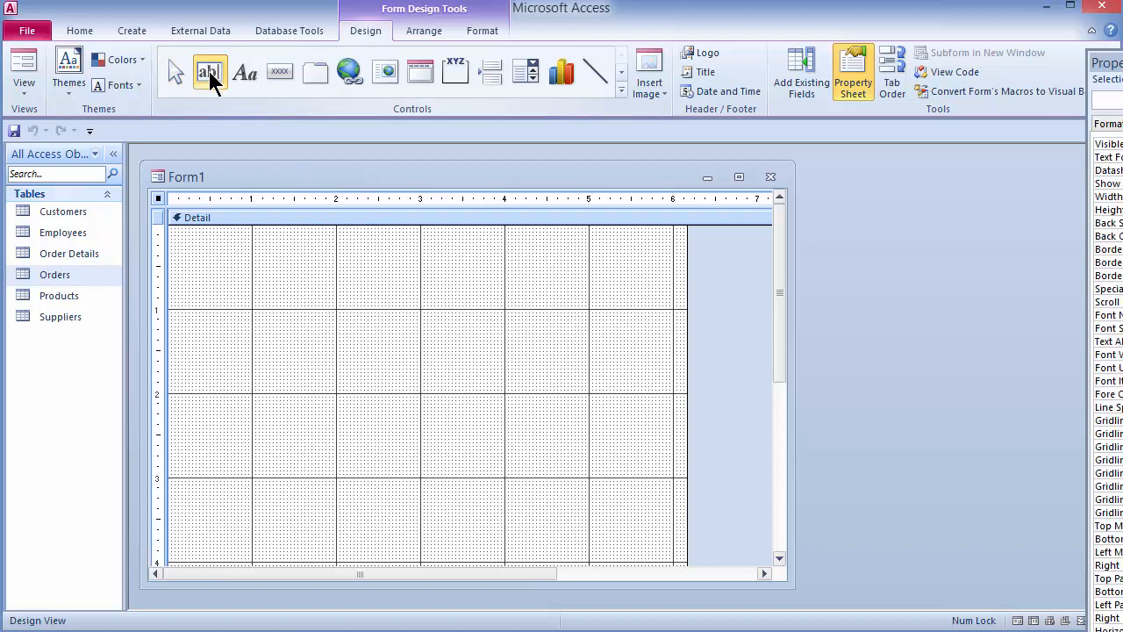
pyautogui.click(266, 330)
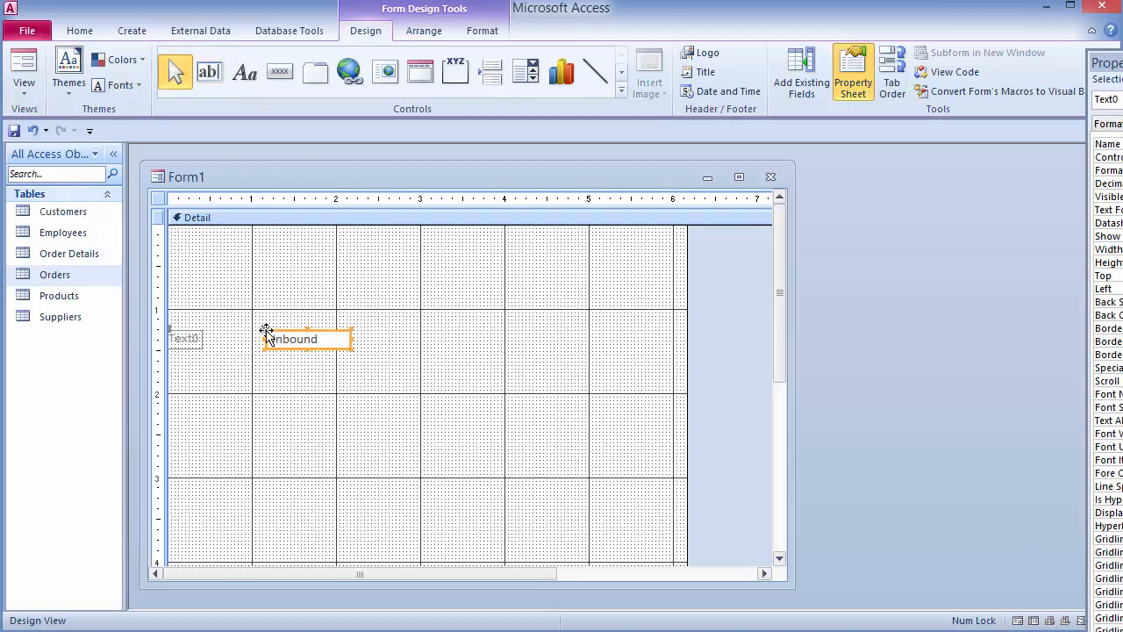
# Place the label directly above its text box and move both so the text box sits about 0.83" from the left and 1.33" down
pyautogui.click(209, 367)
pyautogui.click(174, 332)
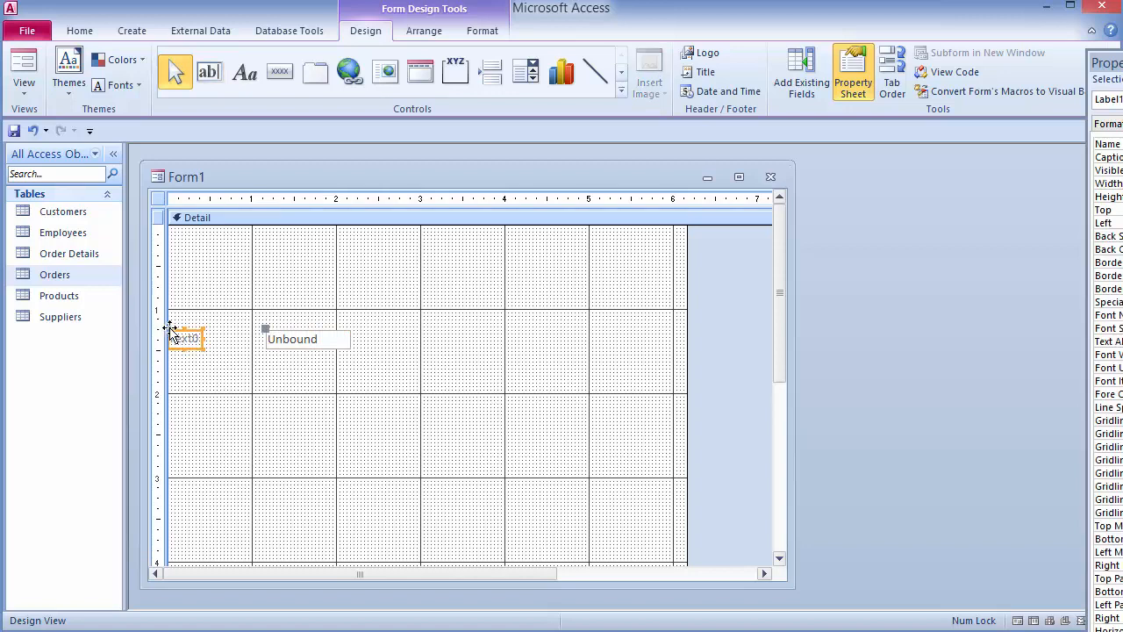
pyautogui.moveTo(171, 331); pyautogui.dragTo(268, 316)
pyautogui.click(306, 358)
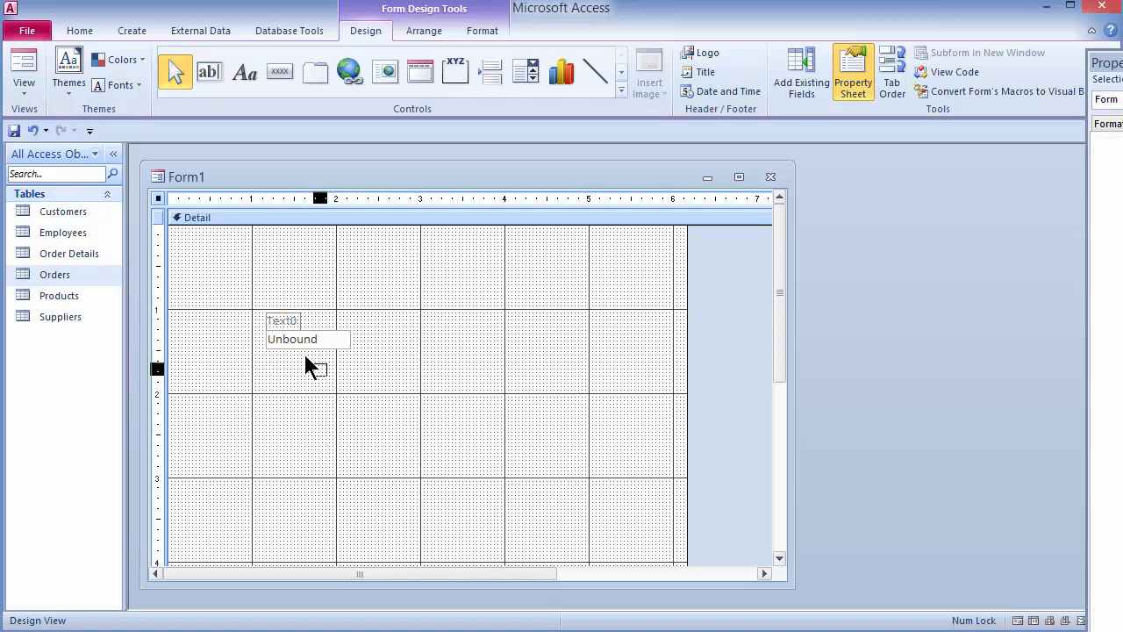
pyautogui.moveTo(327, 378); pyautogui.dragTo(269, 304)
pyautogui.moveTo(290, 349); pyautogui.dragTo(256, 360)
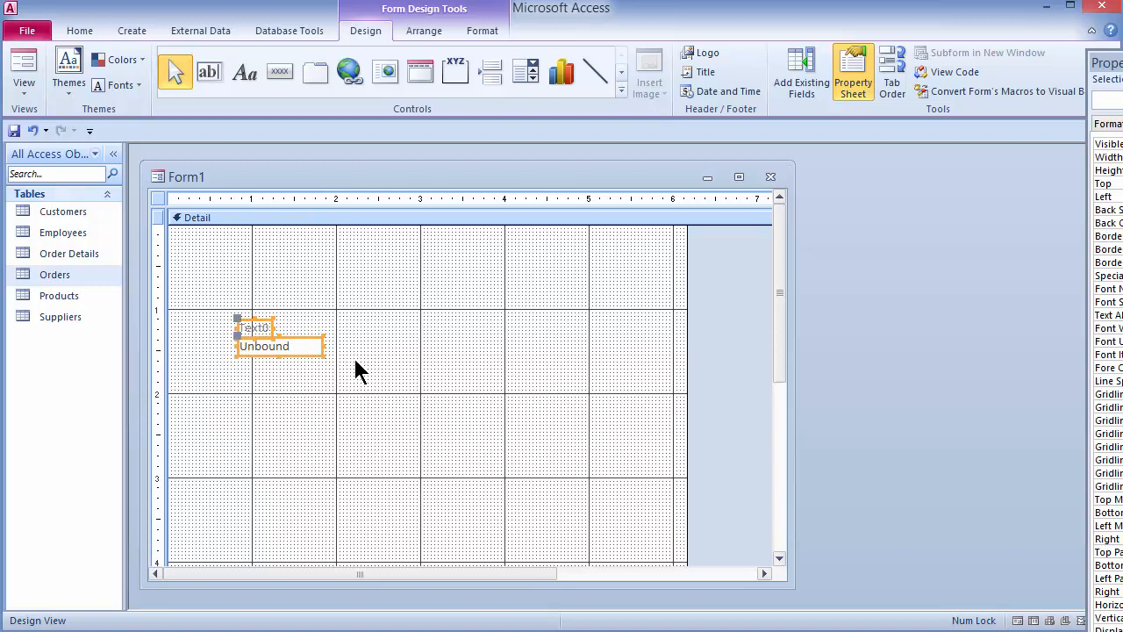
# Duplicate the label and text box, place the copy to the right of the original, and align the two text boxes in one row
pyautogui.hotkey('ctrl', 'd')
pyautogui.moveTo(301, 387)
pyautogui.mouseDown()
pyautogui.moveTo(404, 359)
pyautogui.moveTo(409, 336)
pyautogui.moveTo(301, 346)
pyautogui.mouseUp()
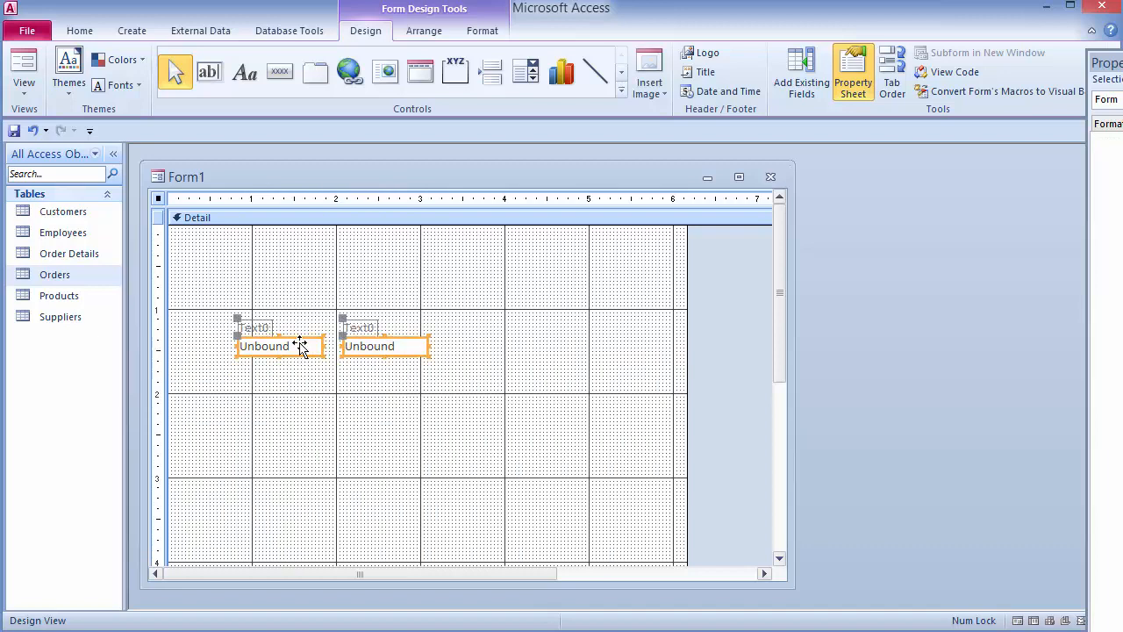
pyautogui.rightClick(381, 352)
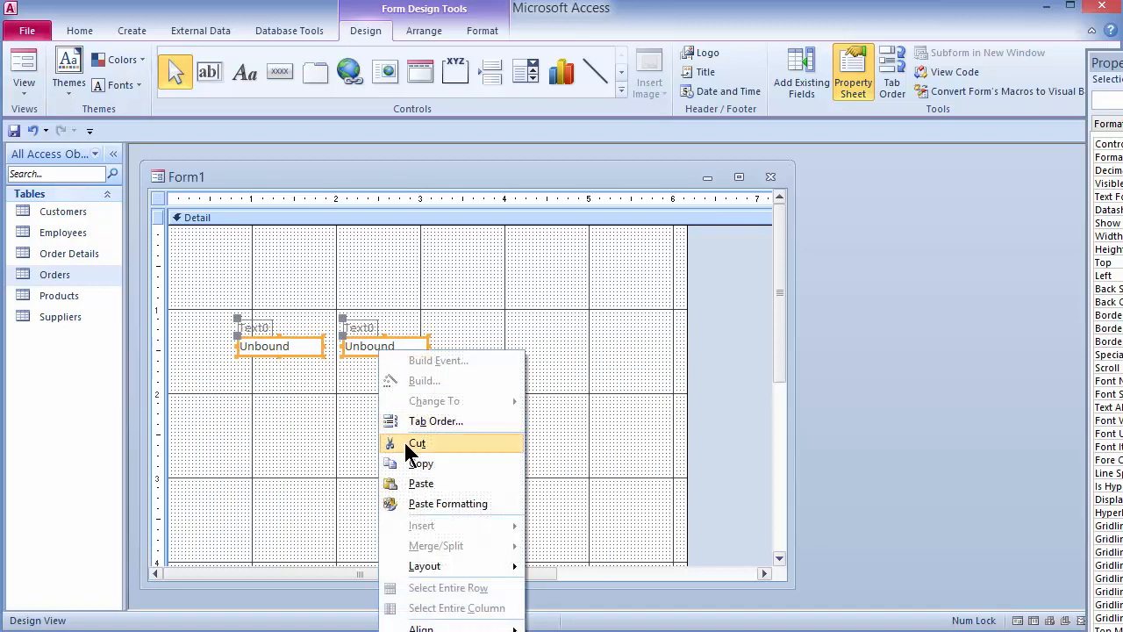
pyautogui.moveTo(441, 628)
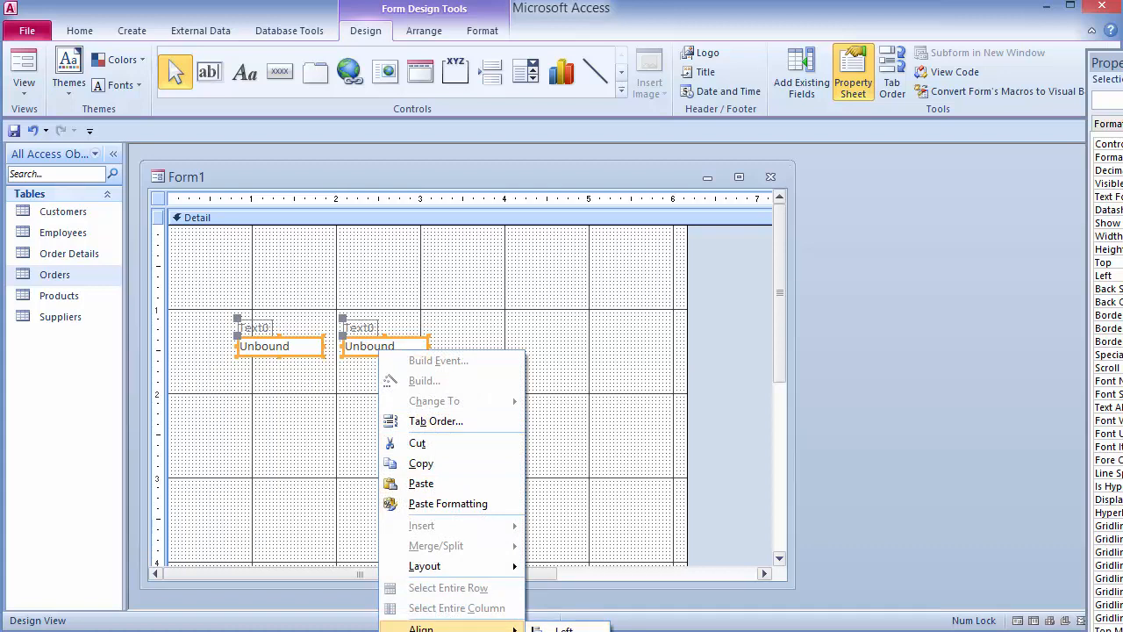
pyautogui.click(565, 630)
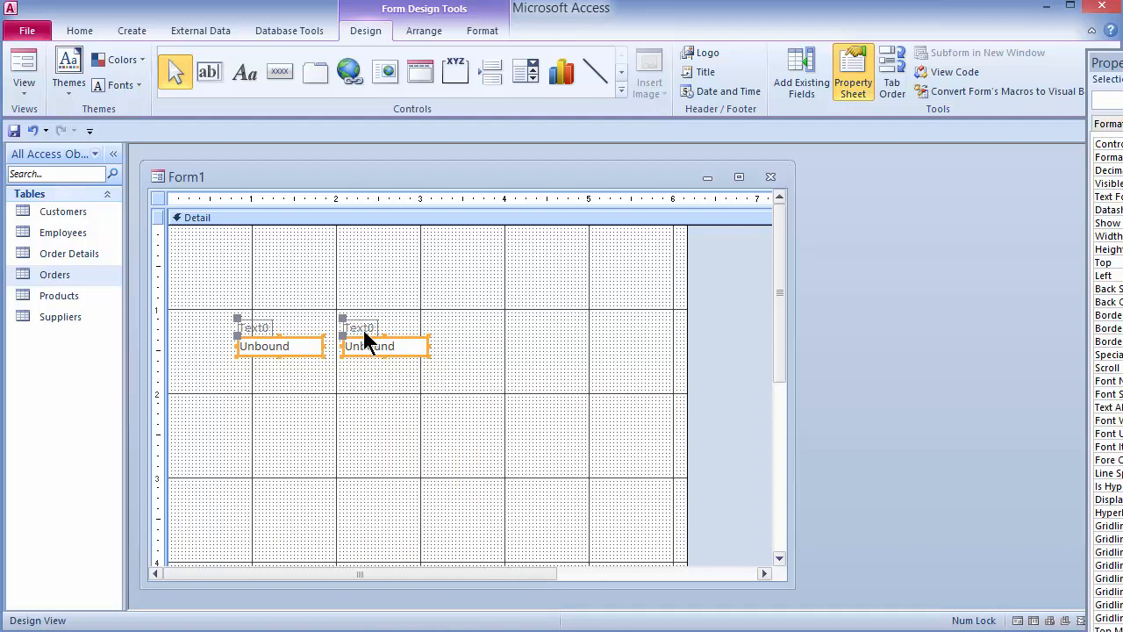
# Delete the labels above both text boxes
pyautogui.click(254, 327)
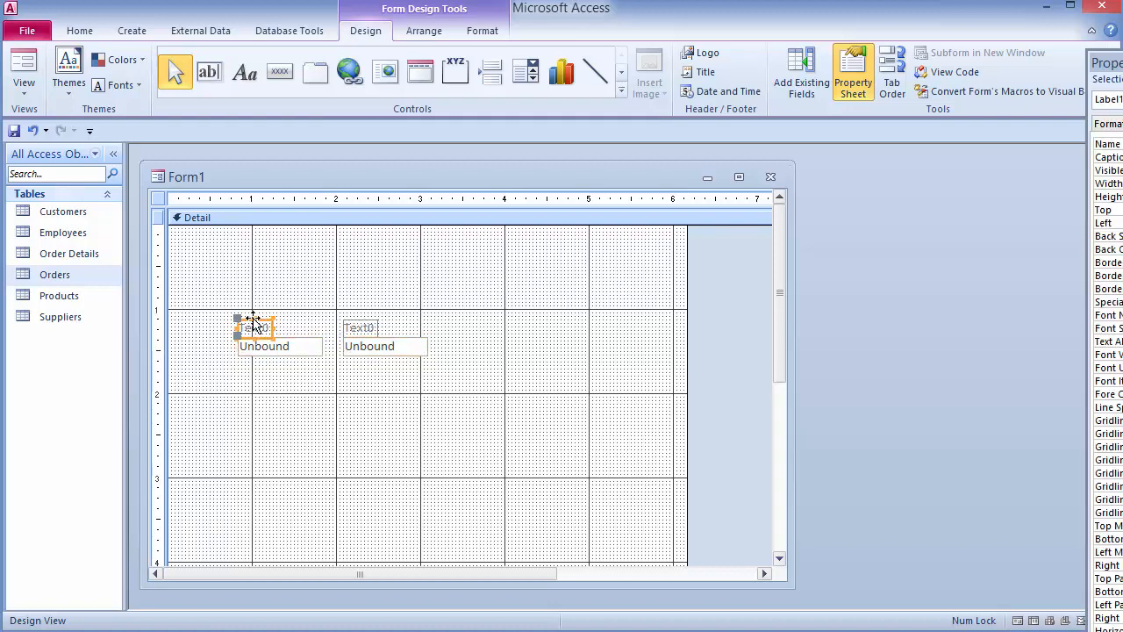
pyautogui.press('Delete')
pyautogui.click(361, 328)
pyautogui.press('Delete')
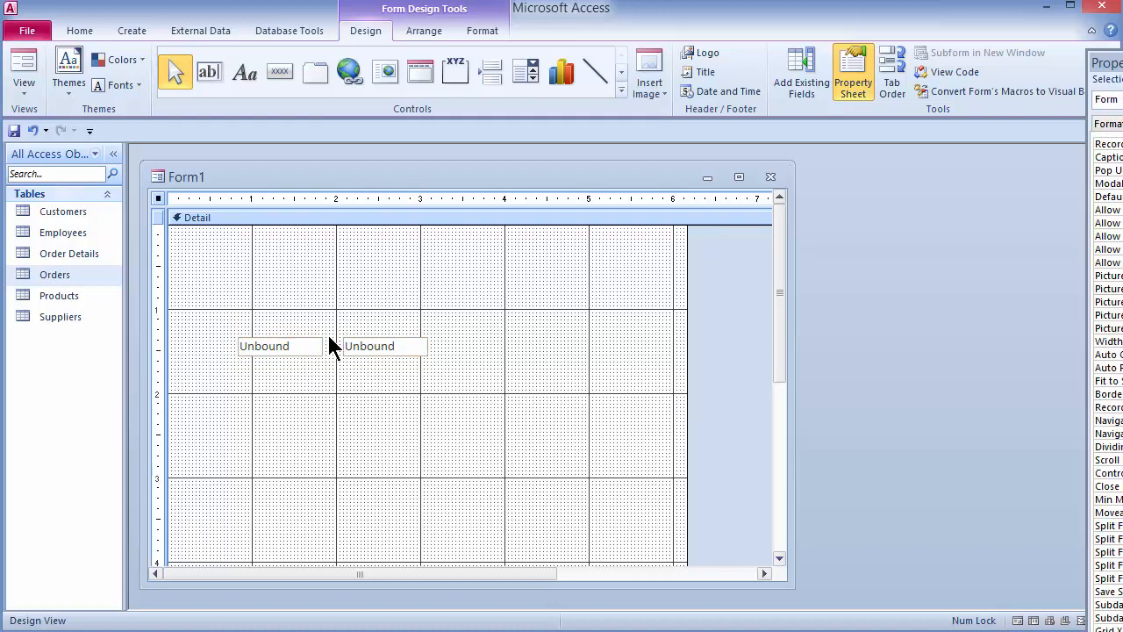
# Name the first text box startdate in its properties
pyautogui.click(281, 353)
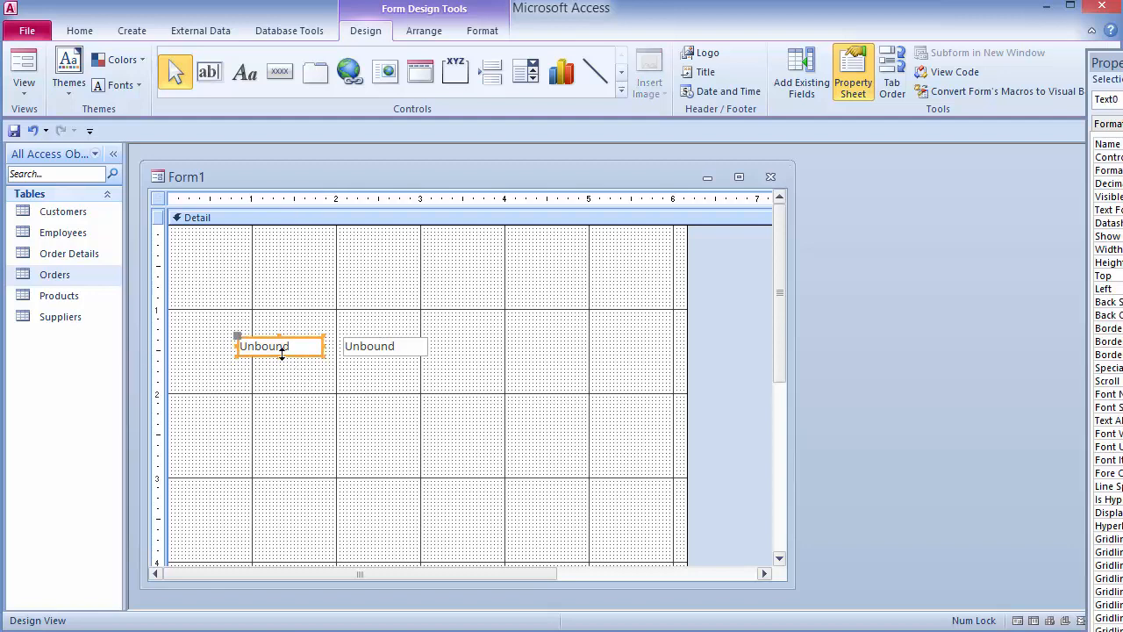
pyautogui.moveTo(1107, 64); pyautogui.dragTo(880, 42)
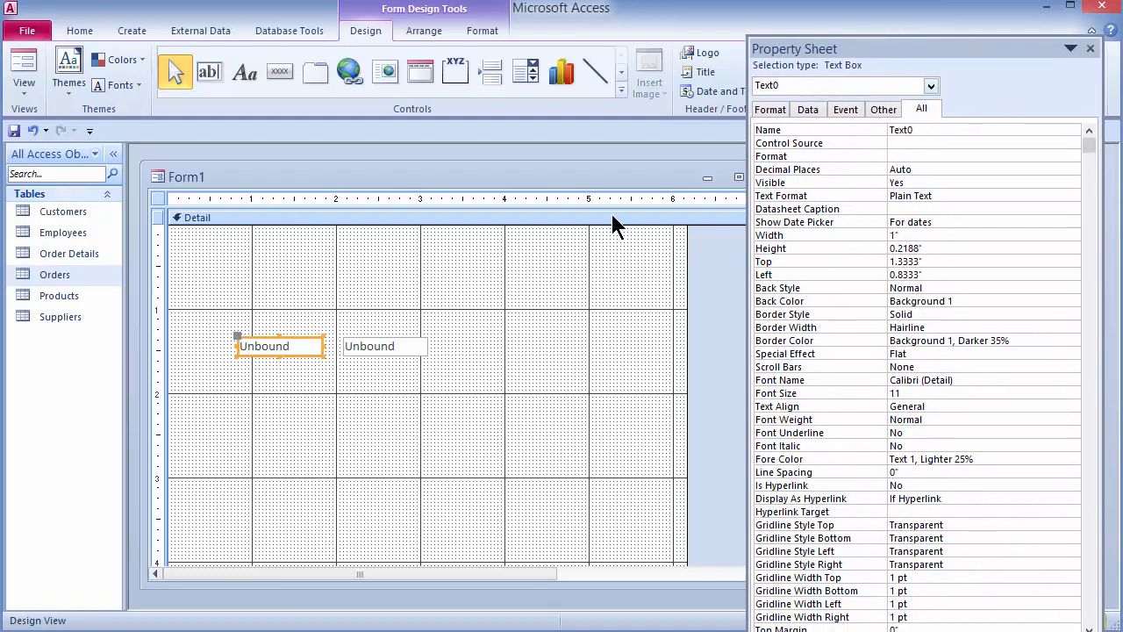
pyautogui.click(1091, 48)
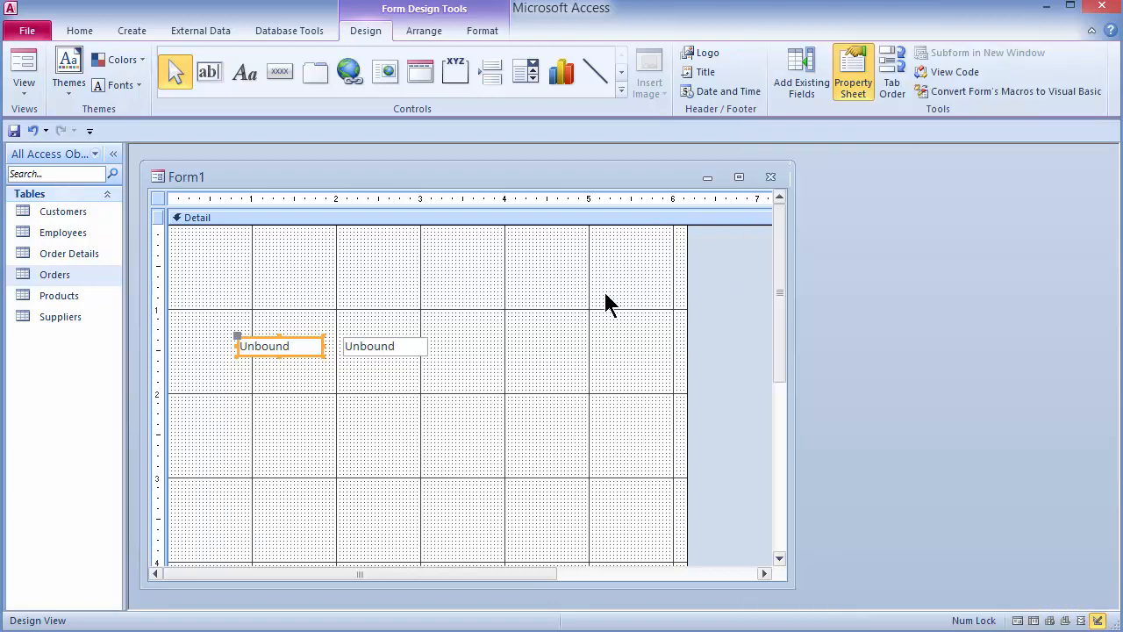
pyautogui.doubleClick(301, 359)
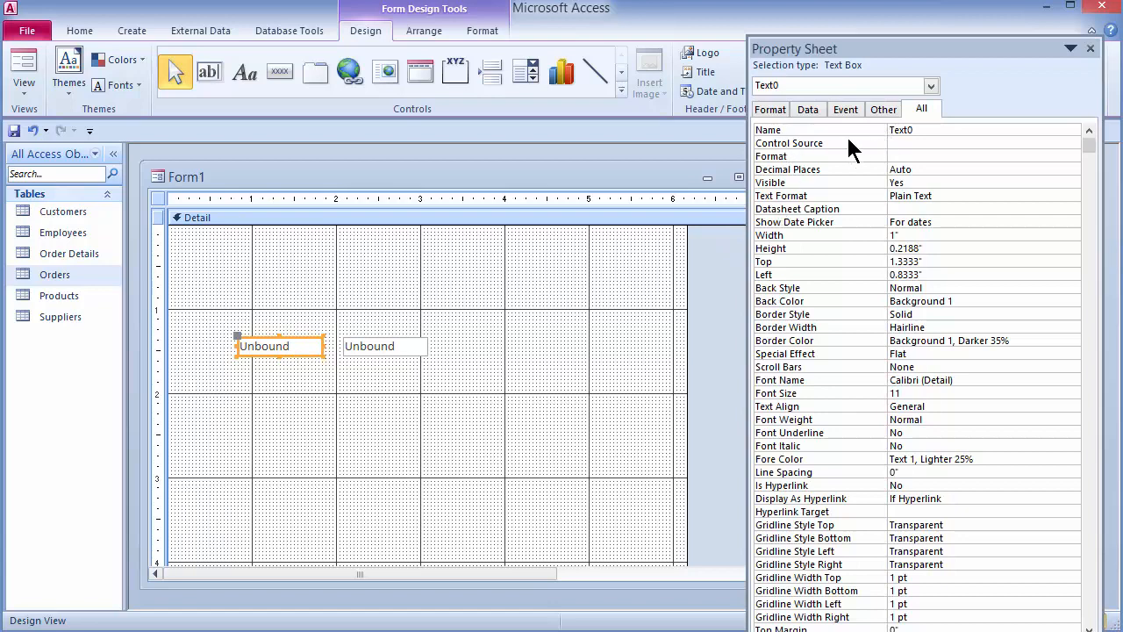
pyautogui.click(865, 130)
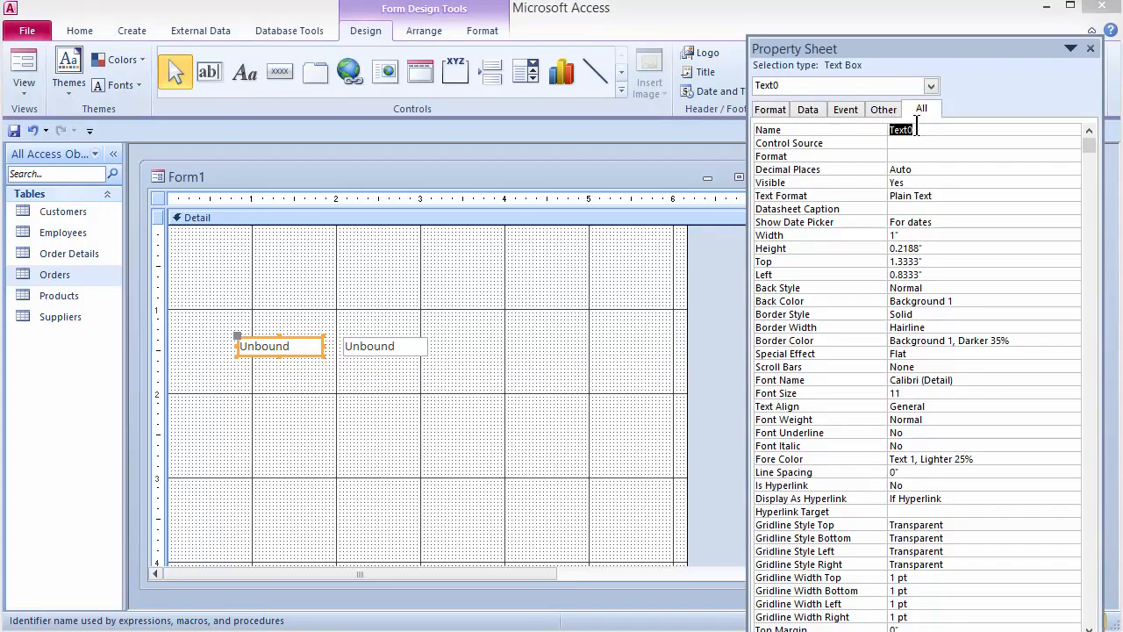
pyautogui.write('startdate')
# Name the second text box enddate in its properties
pyautogui.click(394, 349)
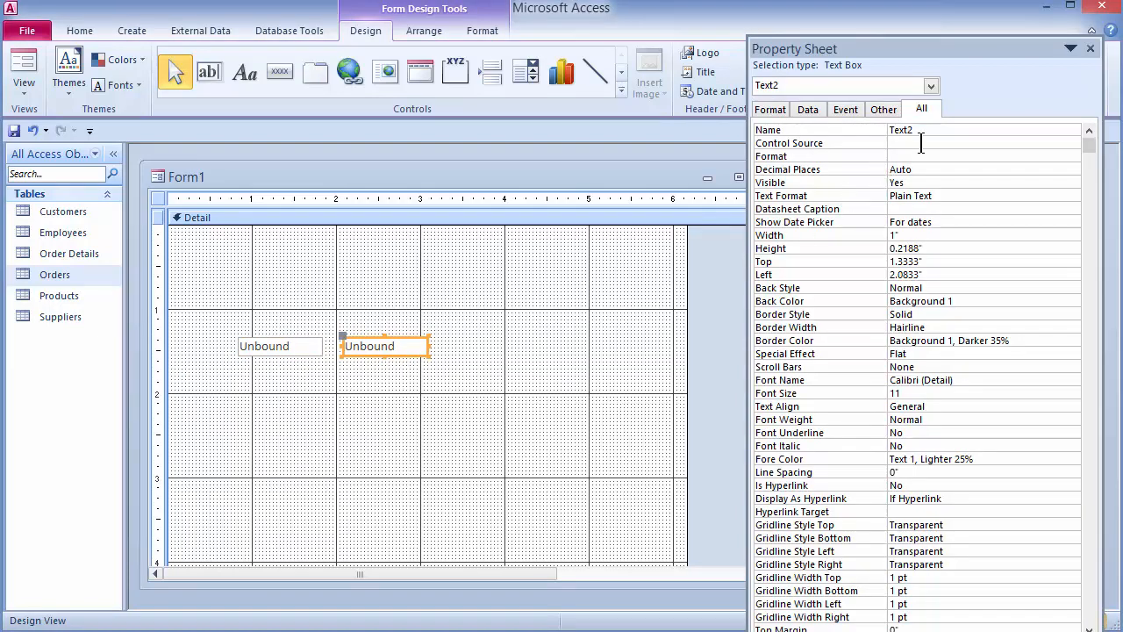
pyautogui.click(920, 107)
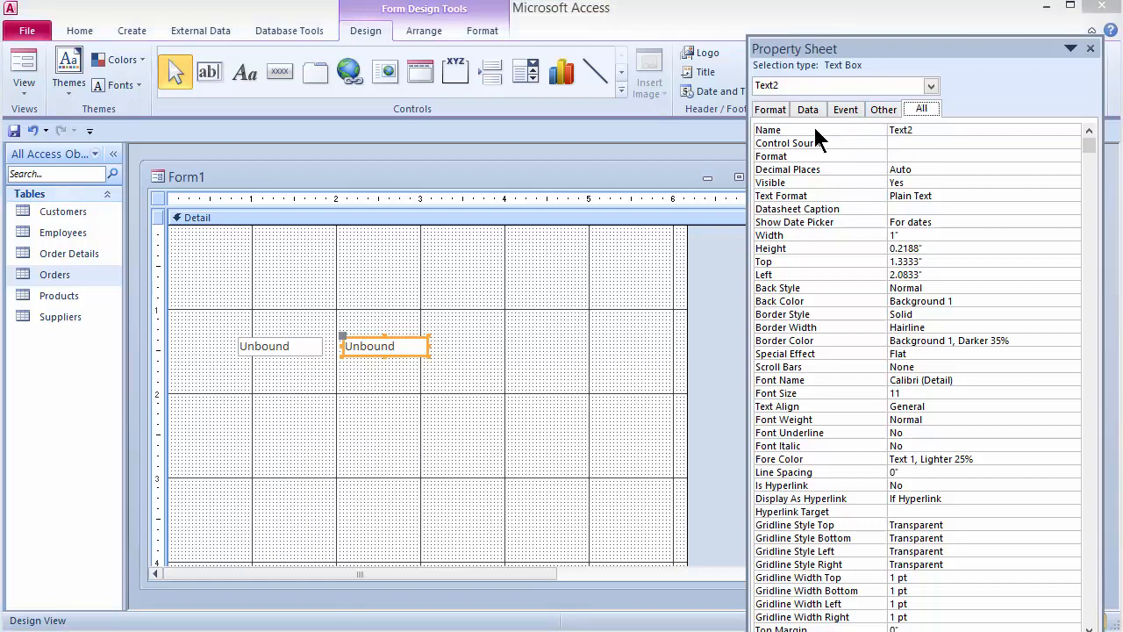
pyautogui.moveTo(940, 129); pyautogui.dragTo(834, 132)
pyautogui.write('end')
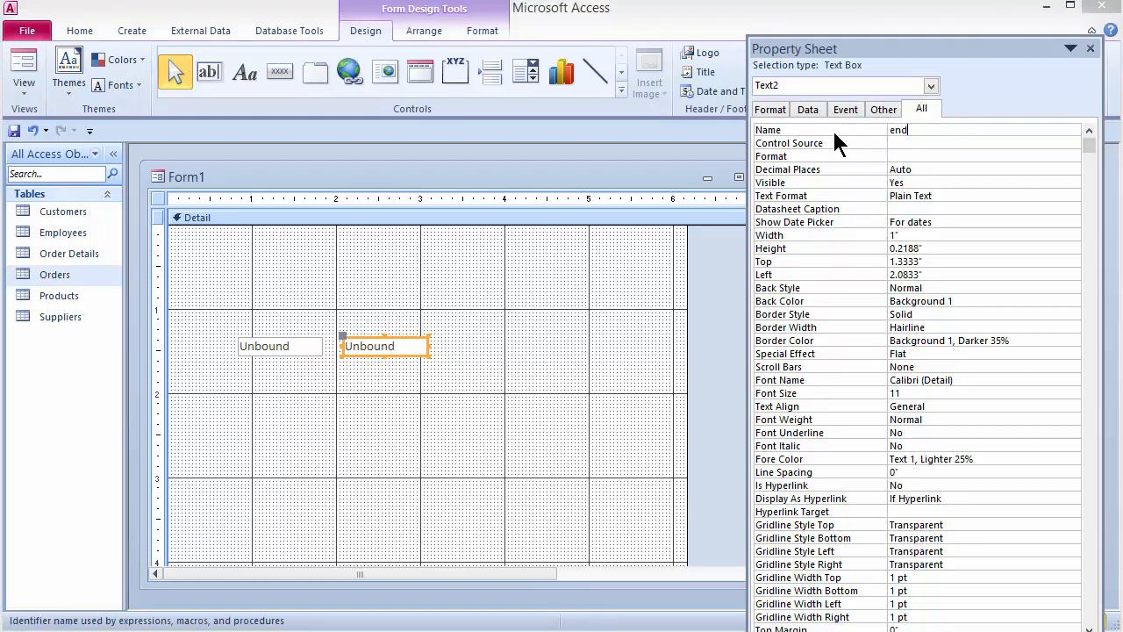
pyautogui.write('date')
pyautogui.click(287, 346)
pyautogui.click(394, 350)
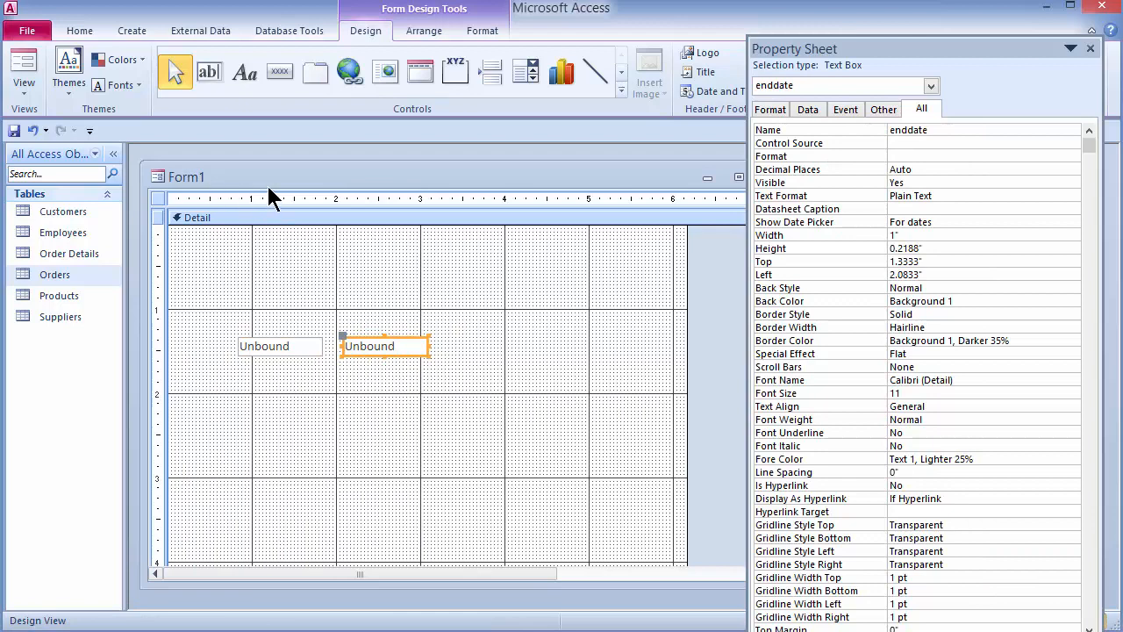
# Save and close the form under the name sample, and preview it in Form view
pyautogui.doubleClick(862, 48)
pyautogui.click(771, 176)
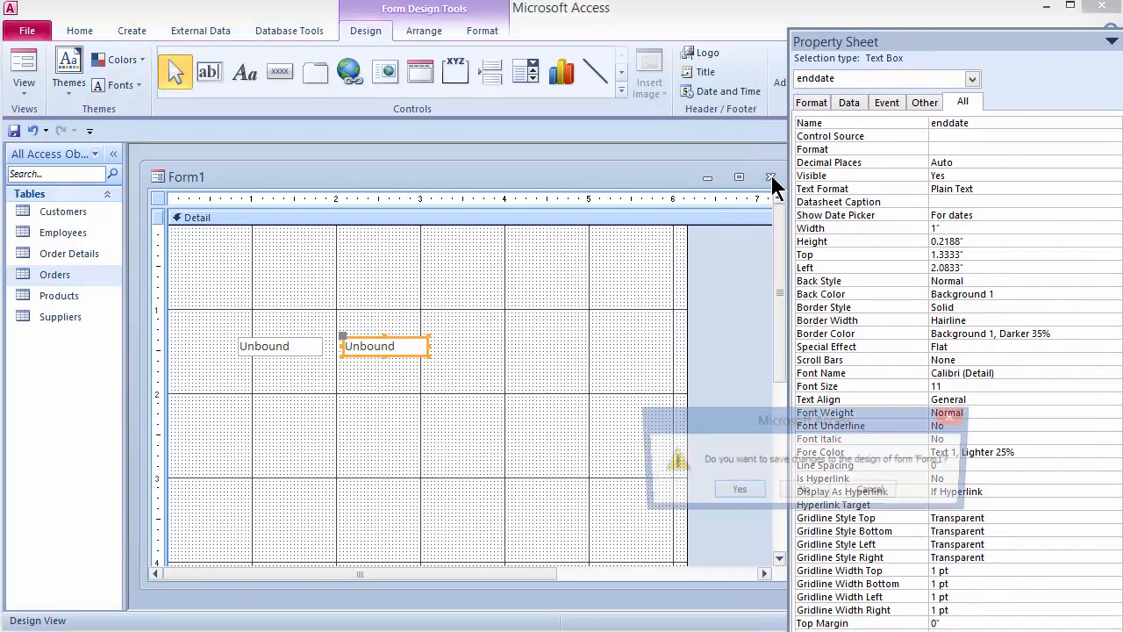
pyautogui.click(735, 491)
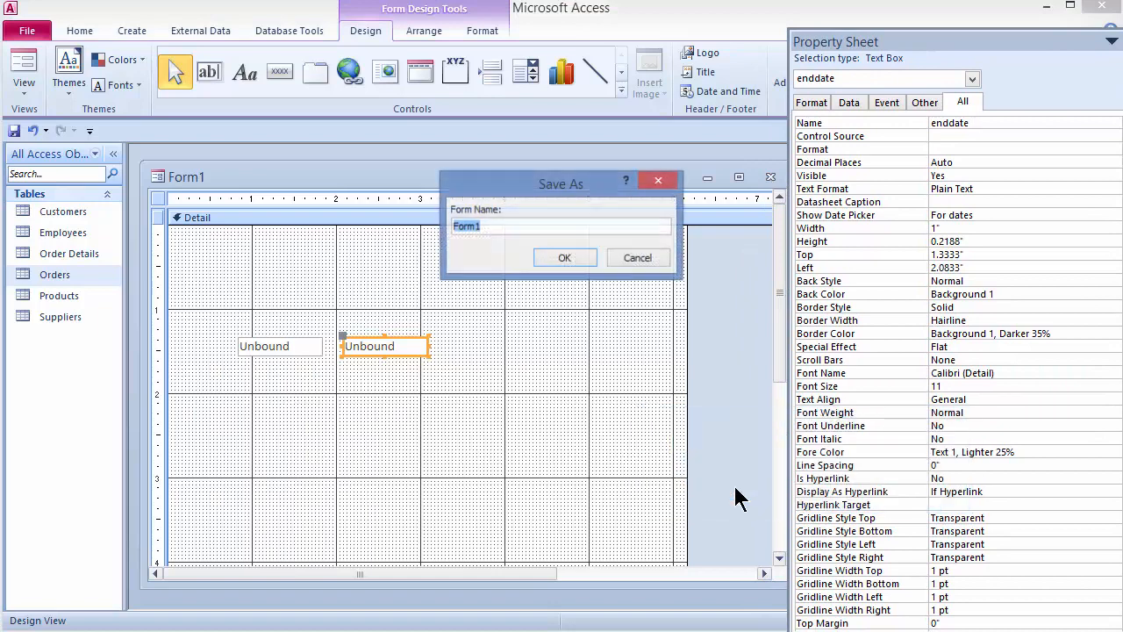
pyautogui.write('sample')
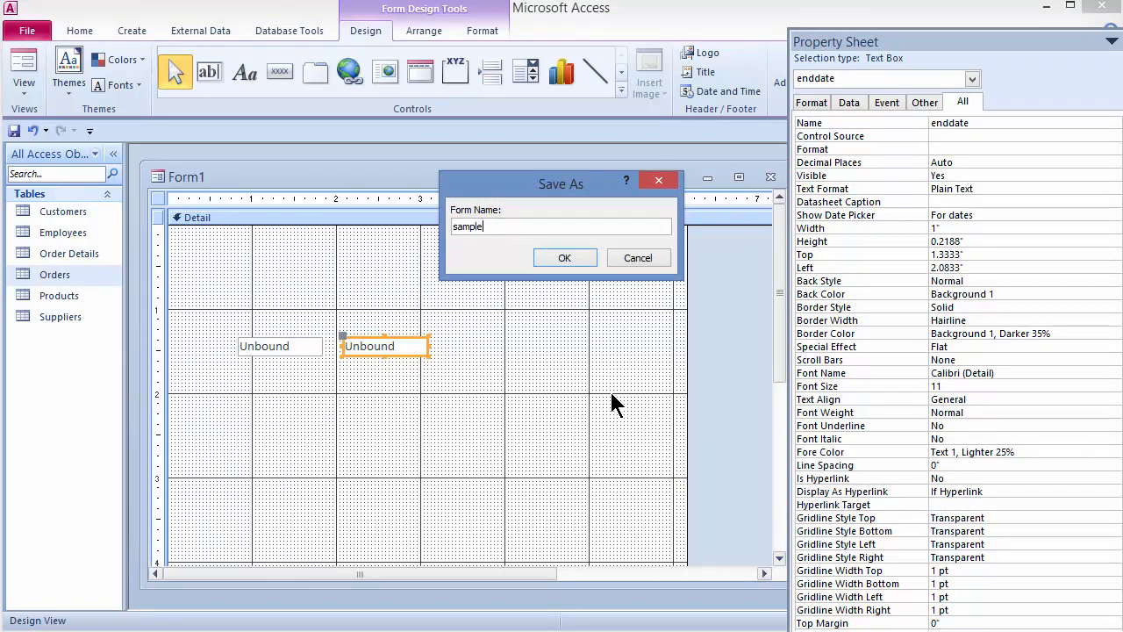
pyautogui.click(565, 257)
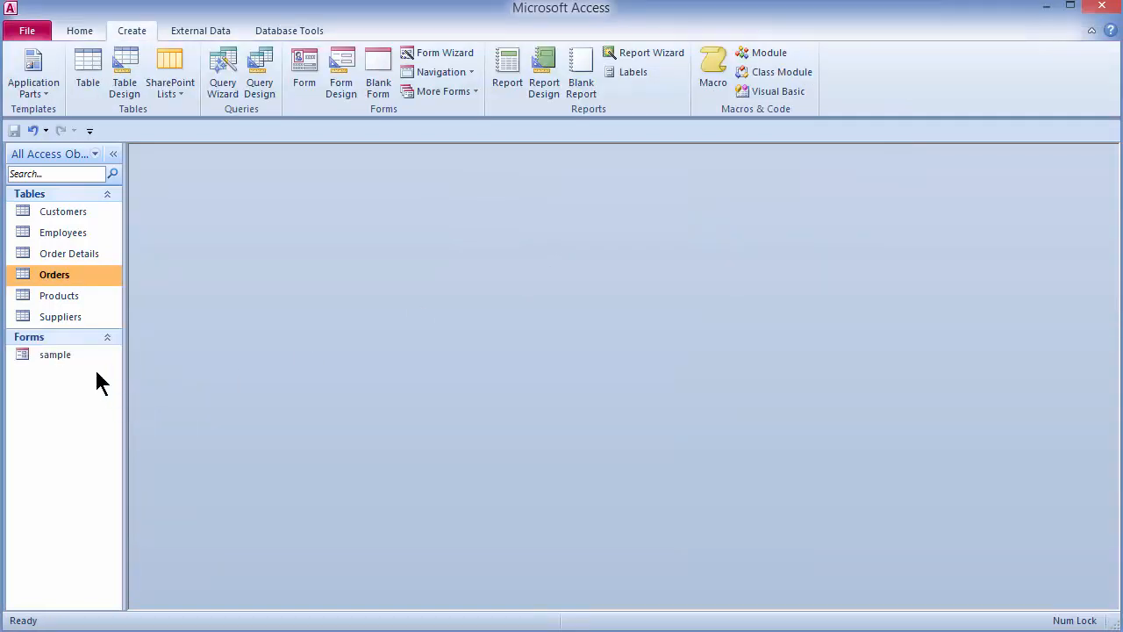
pyautogui.doubleClick(56, 354)
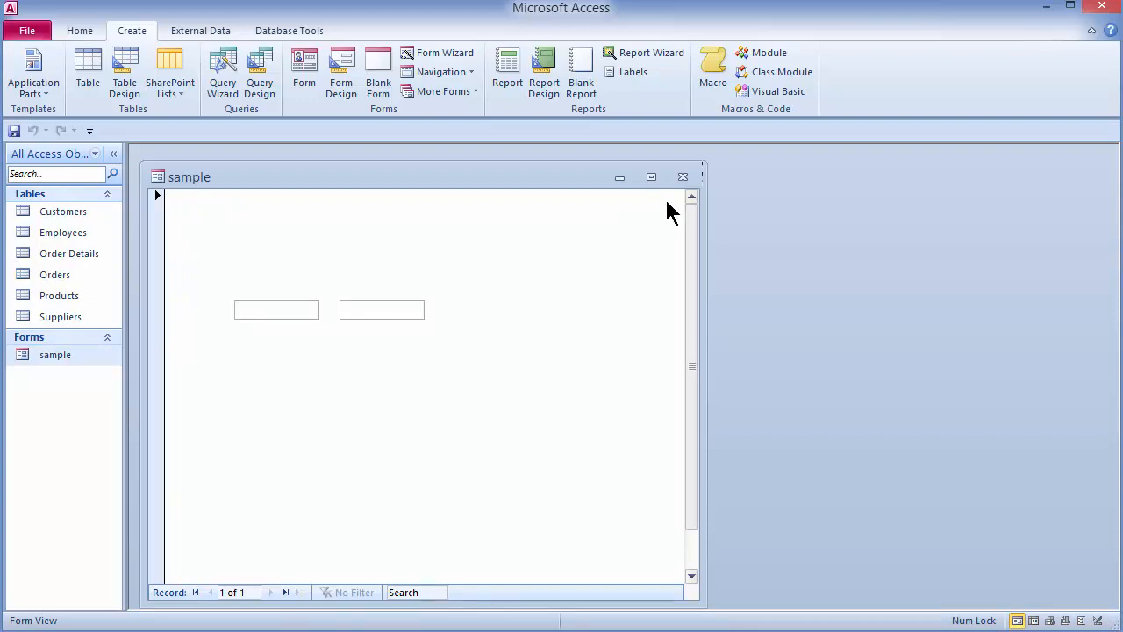
pyautogui.click(683, 177)
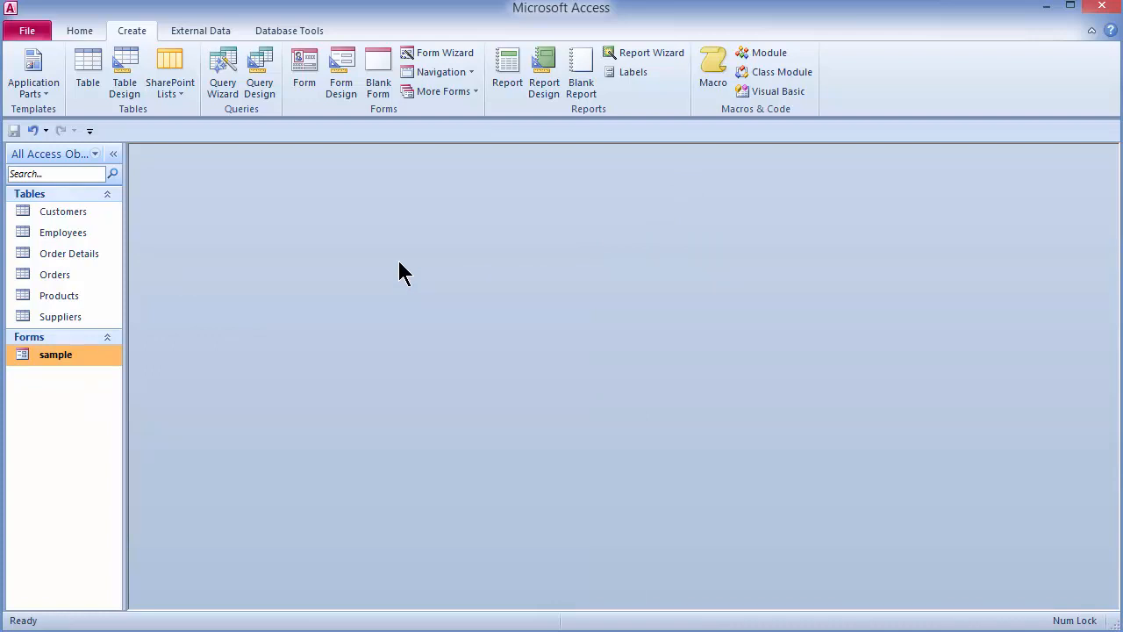
# Create a new query in Design view with the Customers and Orders tables
pyautogui.click(260, 75)
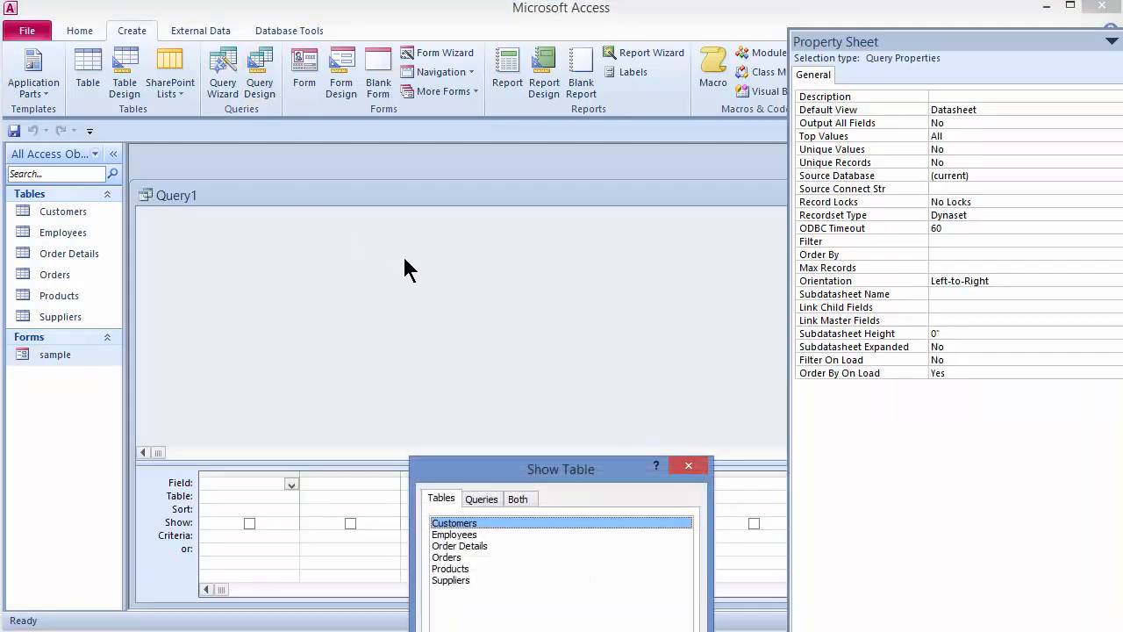
pyautogui.moveTo(514, 469); pyautogui.dragTo(491, 317)
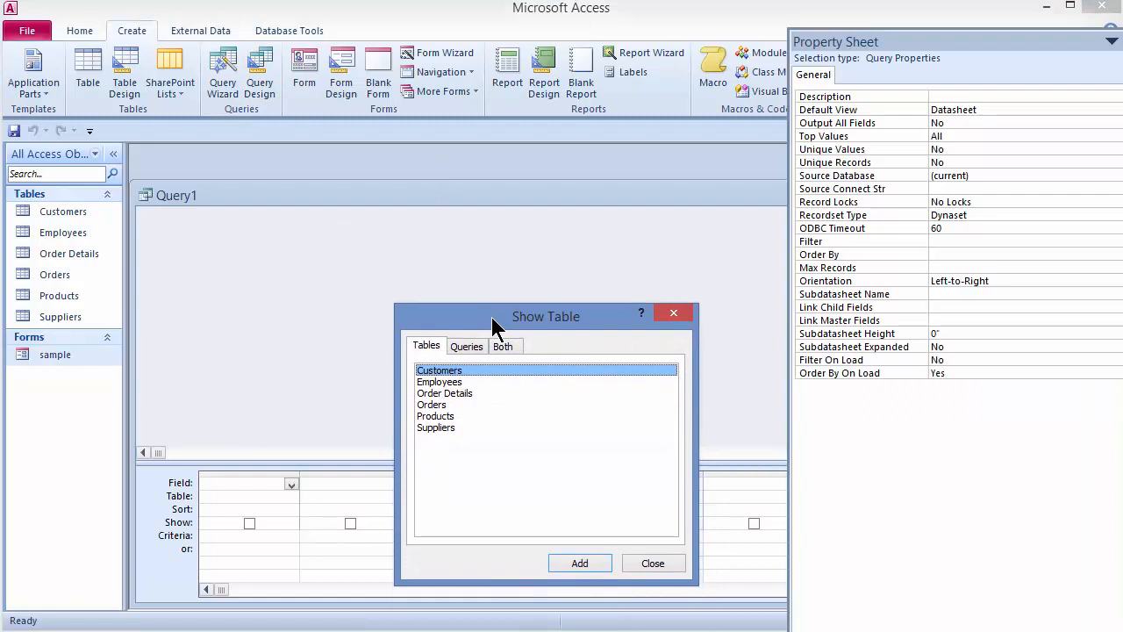
pyautogui.doubleClick(436, 371)
pyautogui.doubleClick(432, 404)
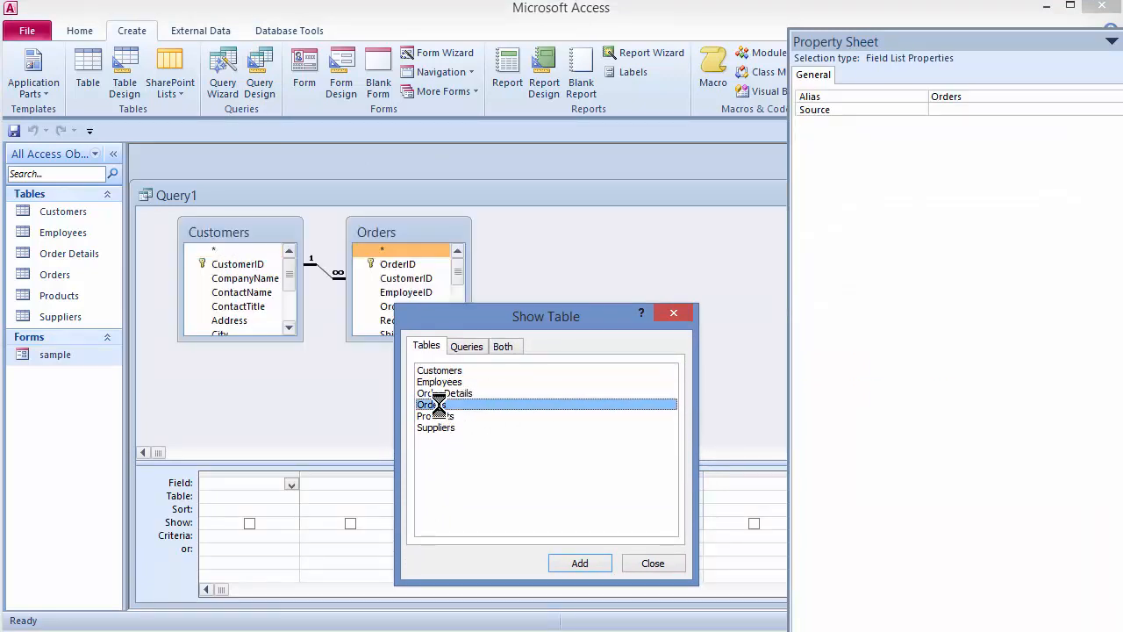
pyautogui.click(634, 559)
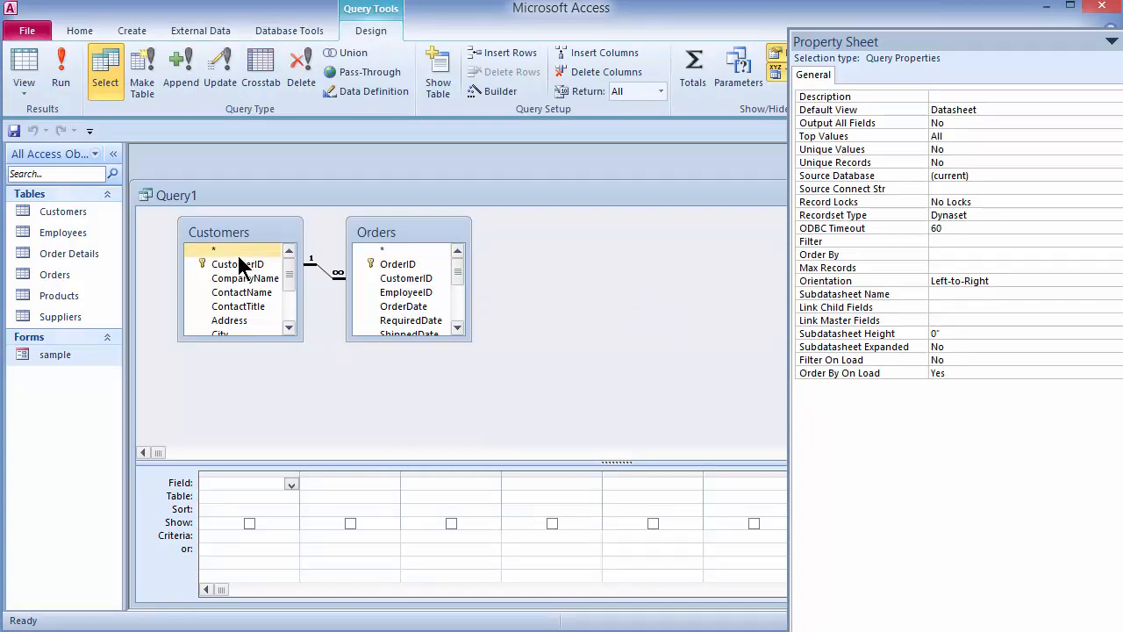
# Add the CompanyName field from Customers and the OrderDate field from Orders to the query grid
pyautogui.doubleClick(239, 279)
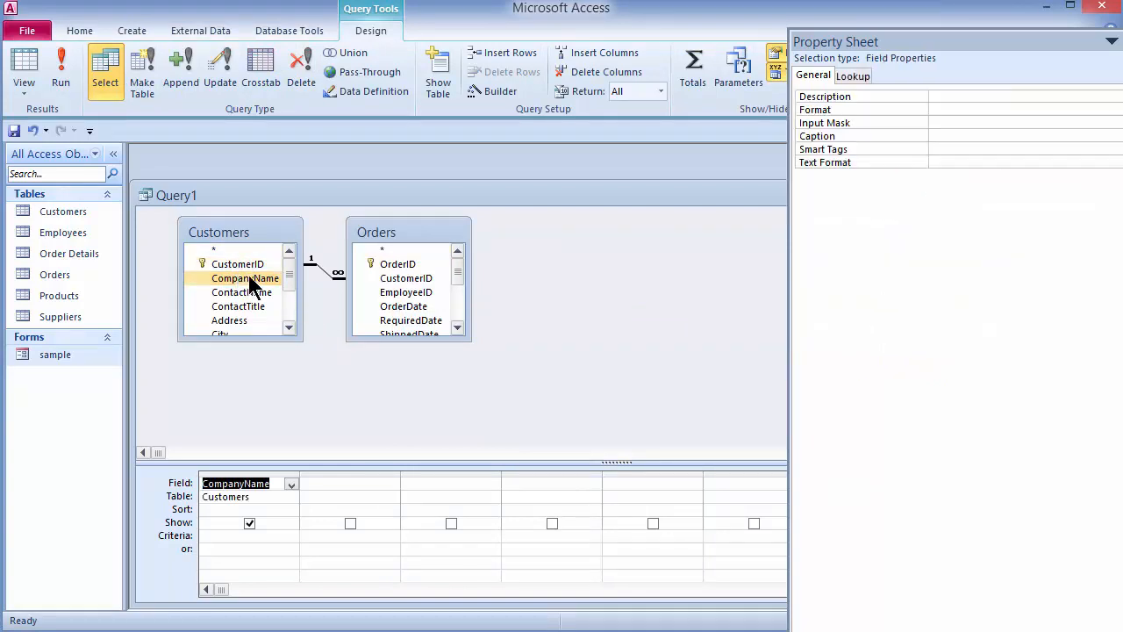
pyautogui.doubleClick(404, 306)
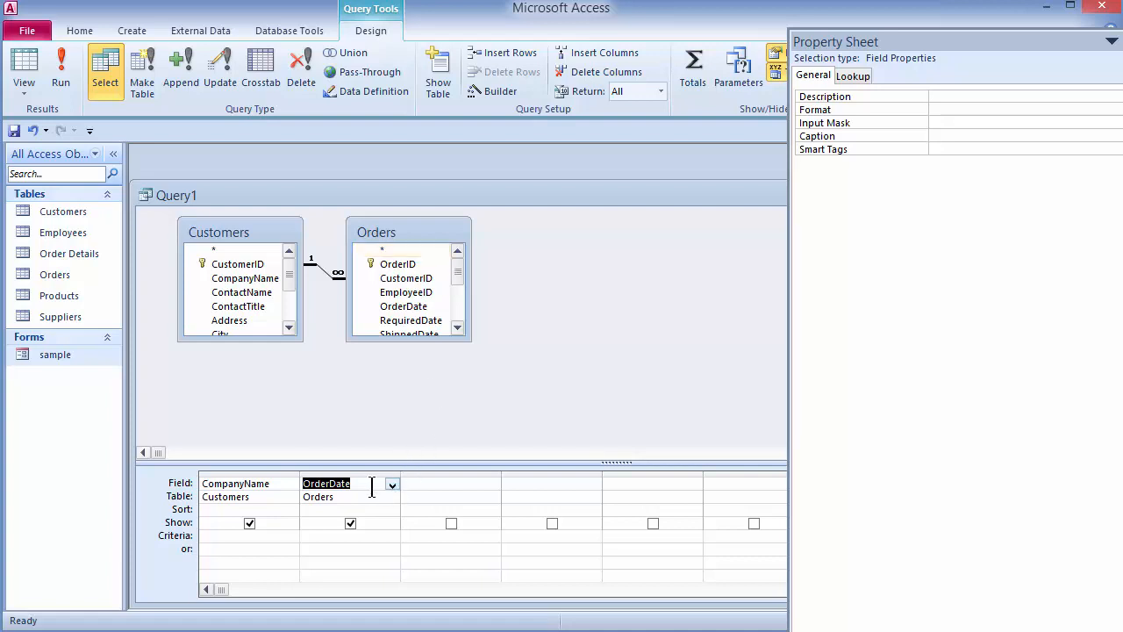
pyautogui.click(319, 535)
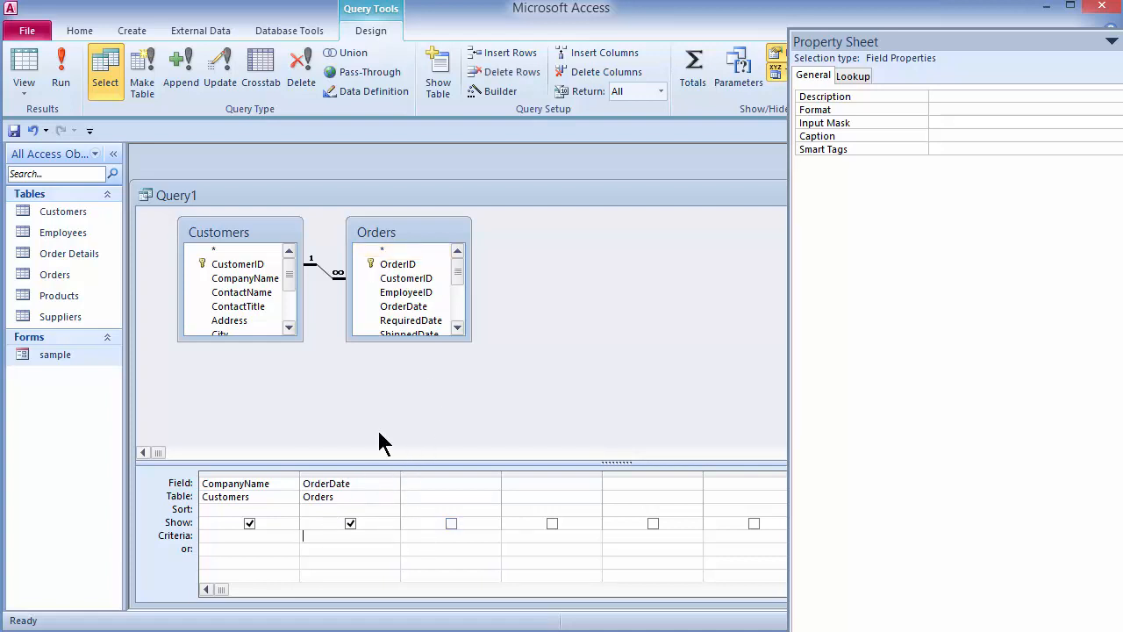
# Run the query, widen the Order Date column to fit its dates, and sort it from oldest to newest
pyautogui.click(60, 77)
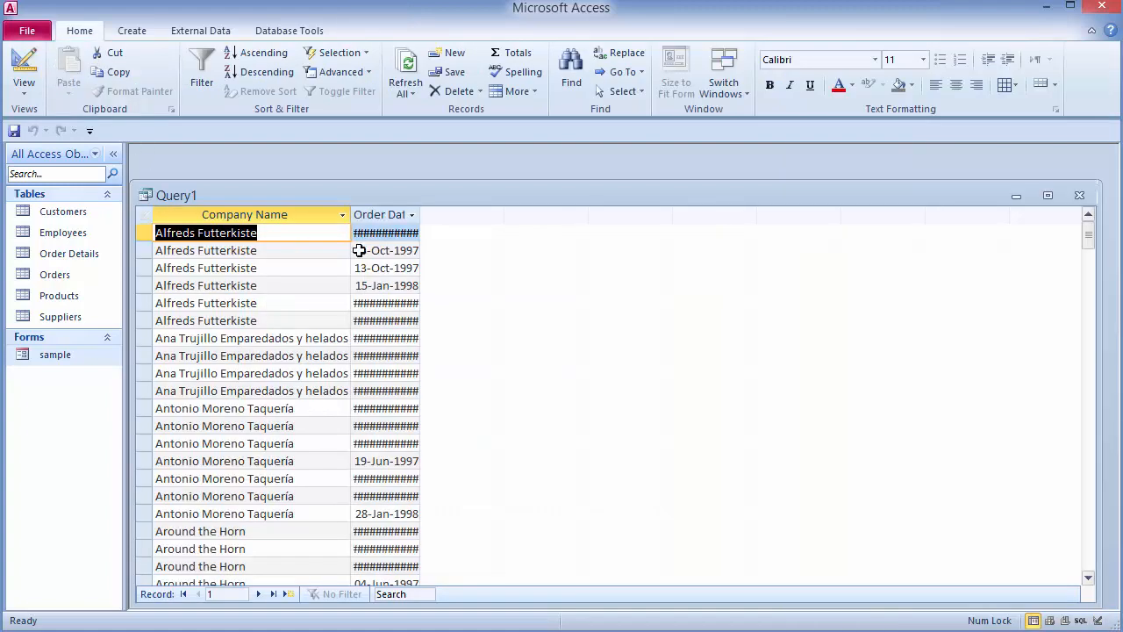
pyautogui.moveTo(421, 211); pyautogui.dragTo(434, 218)
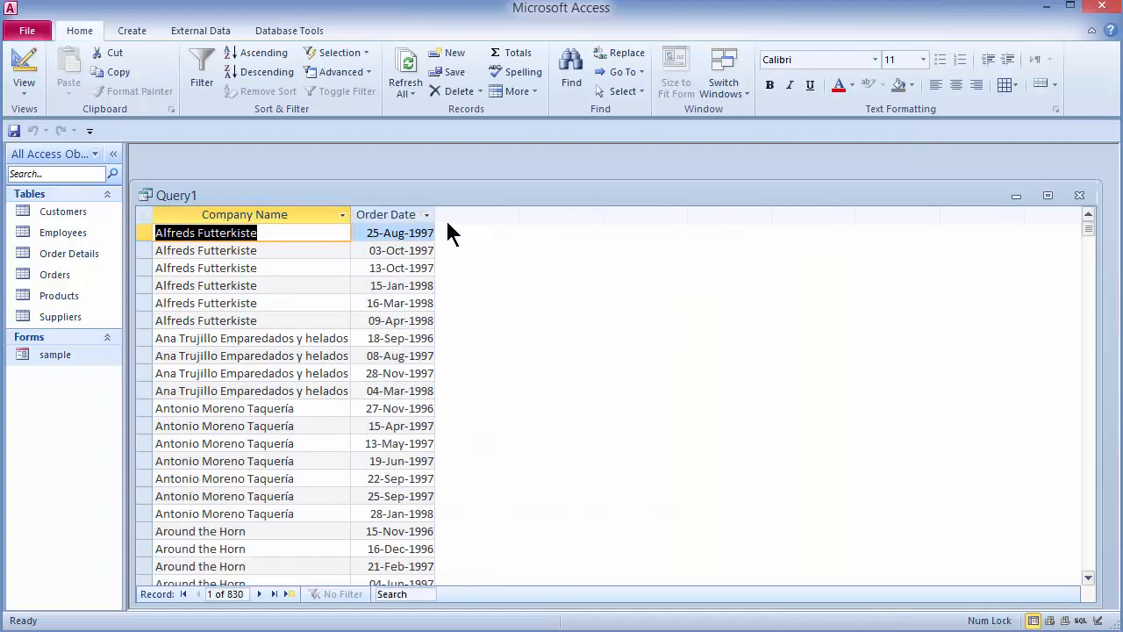
pyautogui.click(428, 215)
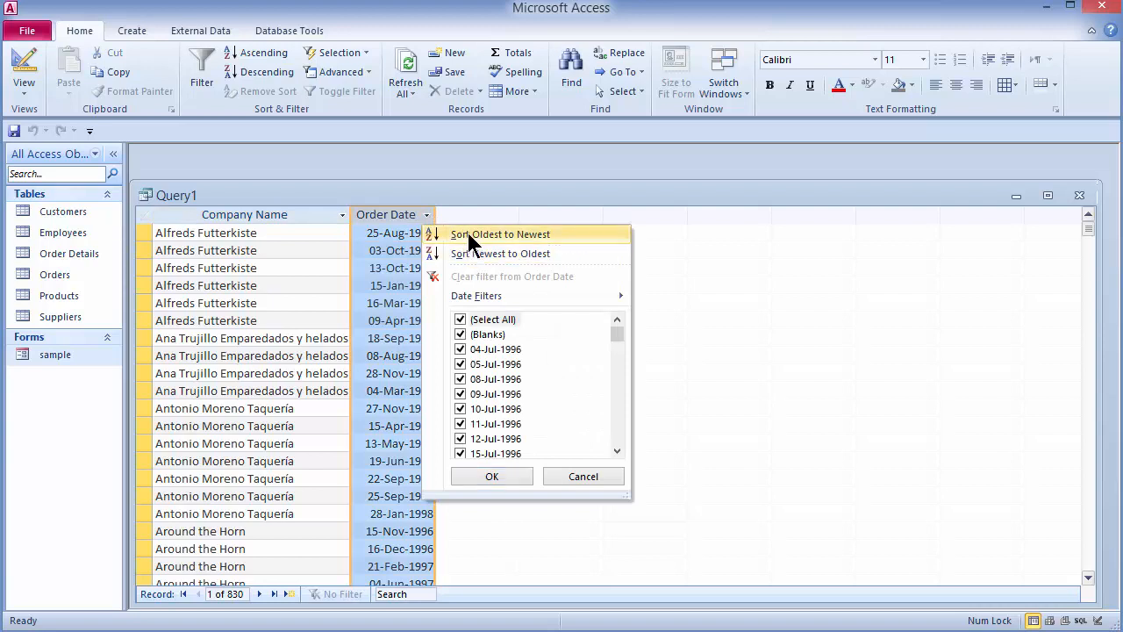
pyautogui.click(468, 233)
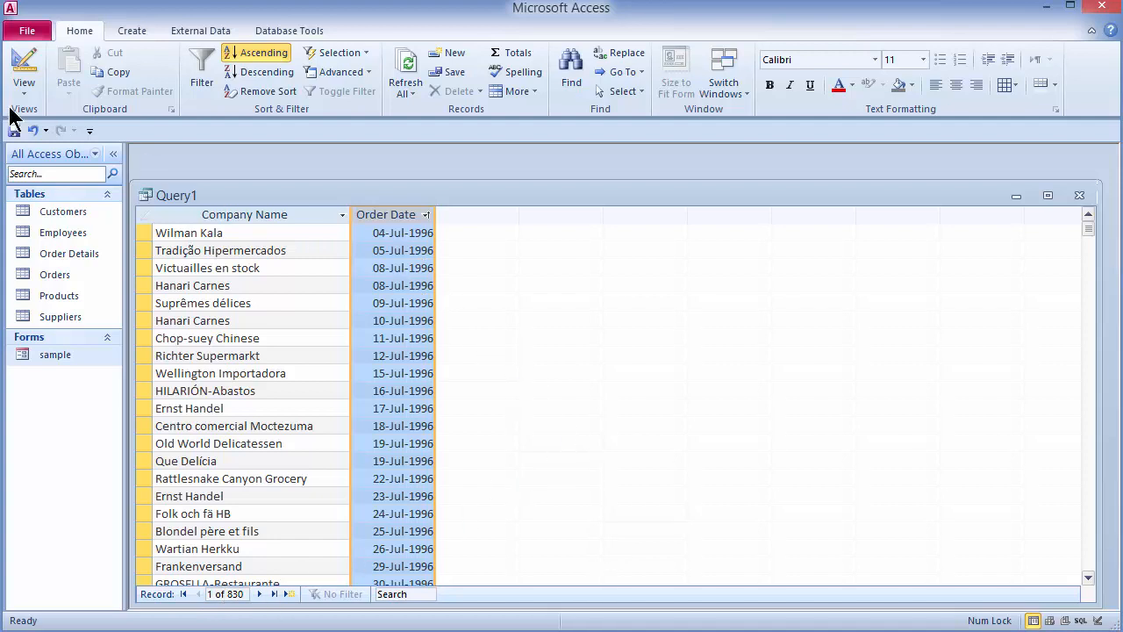
# In Design view, enter the OrderDate criteria "between 1/1/1997 and 5/31/1997" using the Zoom box
pyautogui.click(24, 60)
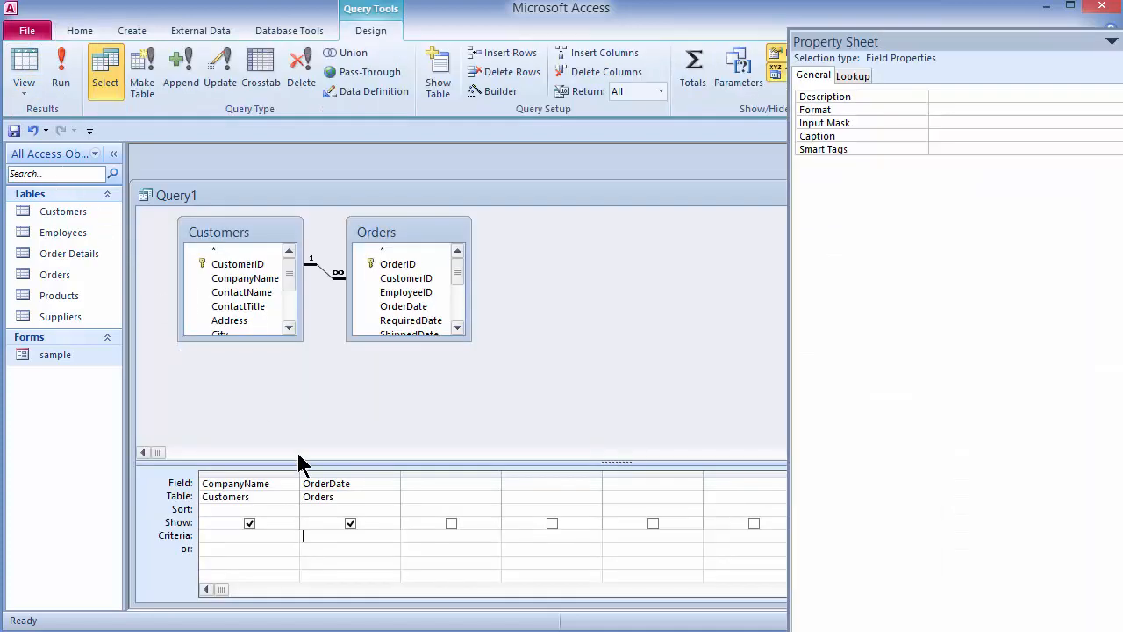
pyautogui.rightClick(311, 535)
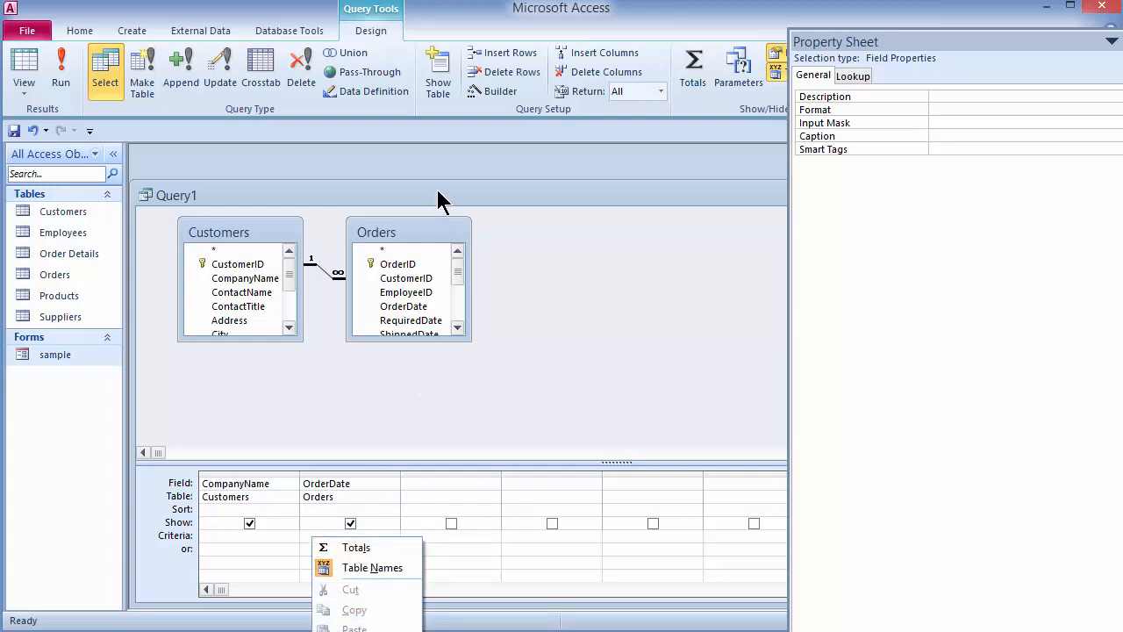
pyautogui.moveTo(439, 181)
pyautogui.mouseDown()
pyautogui.moveTo(439, 258)
pyautogui.moveTo(432, 160)
pyautogui.mouseUp()
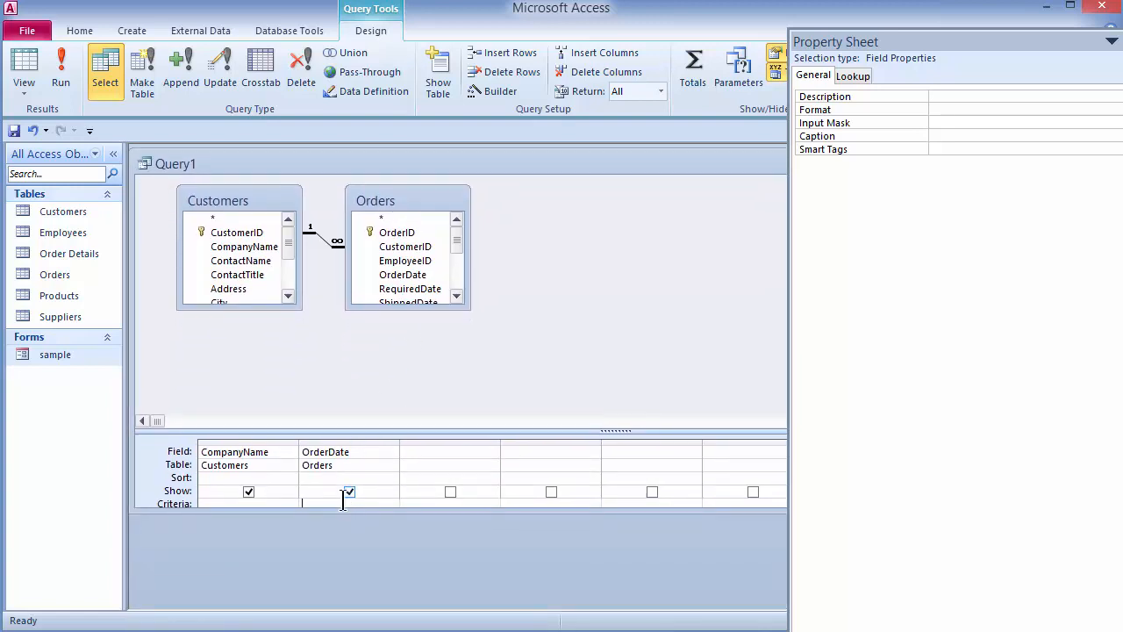
pyautogui.moveTo(344, 512); pyautogui.dragTo(342, 537)
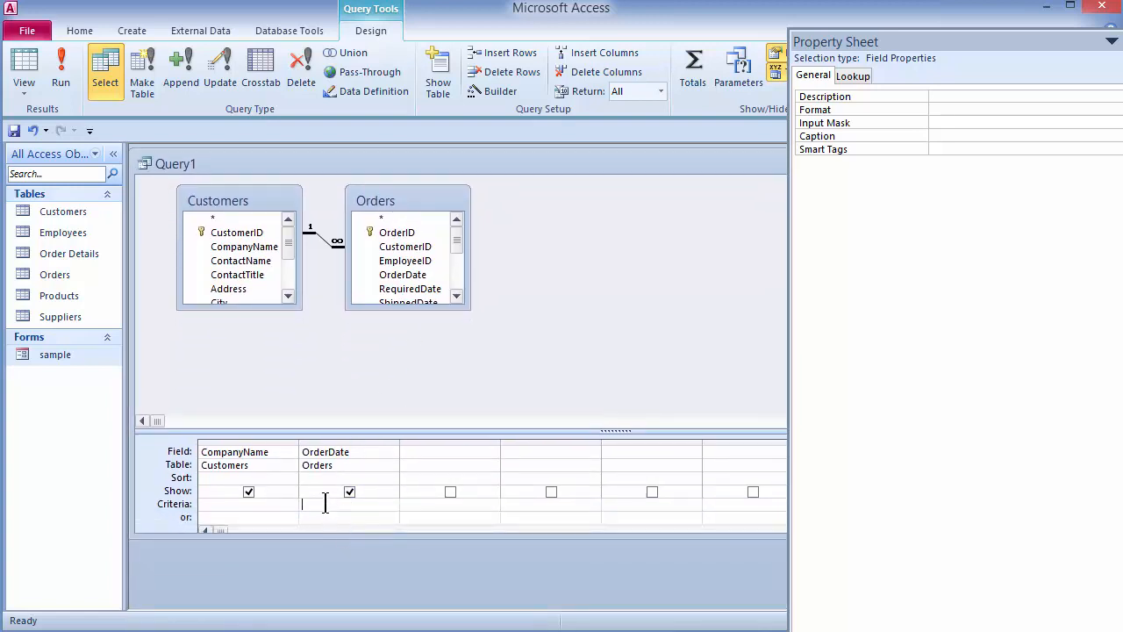
pyautogui.rightClick(325, 502)
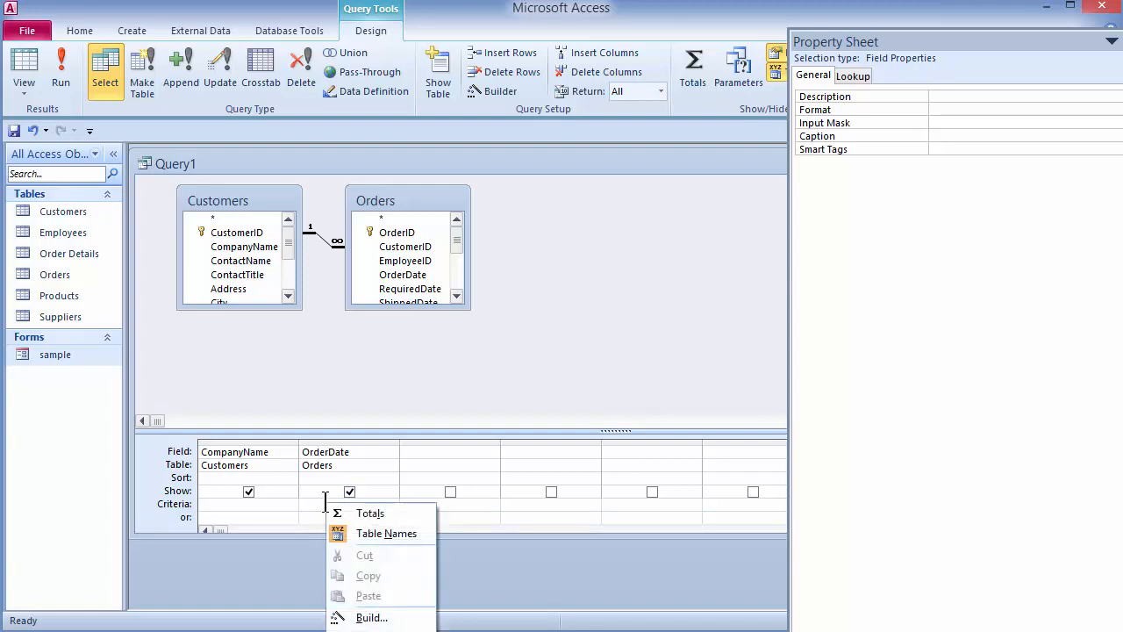
pyautogui.click(386, 629)
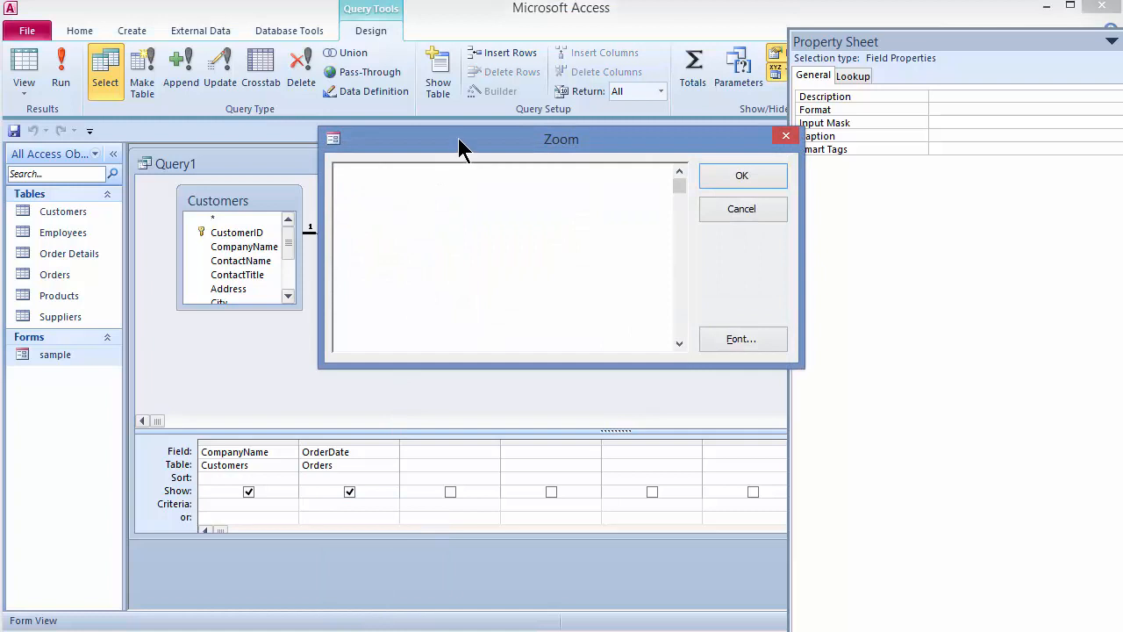
pyautogui.write('between')
pyautogui.write('1/1/1997 and 5/31/1997')
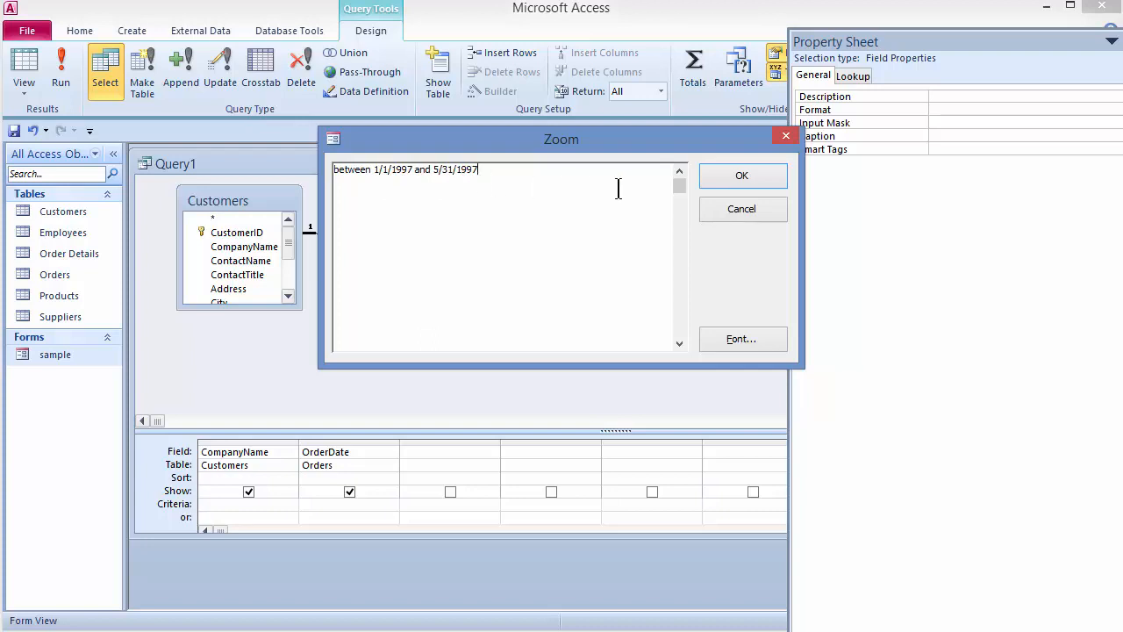
pyautogui.click(732, 180)
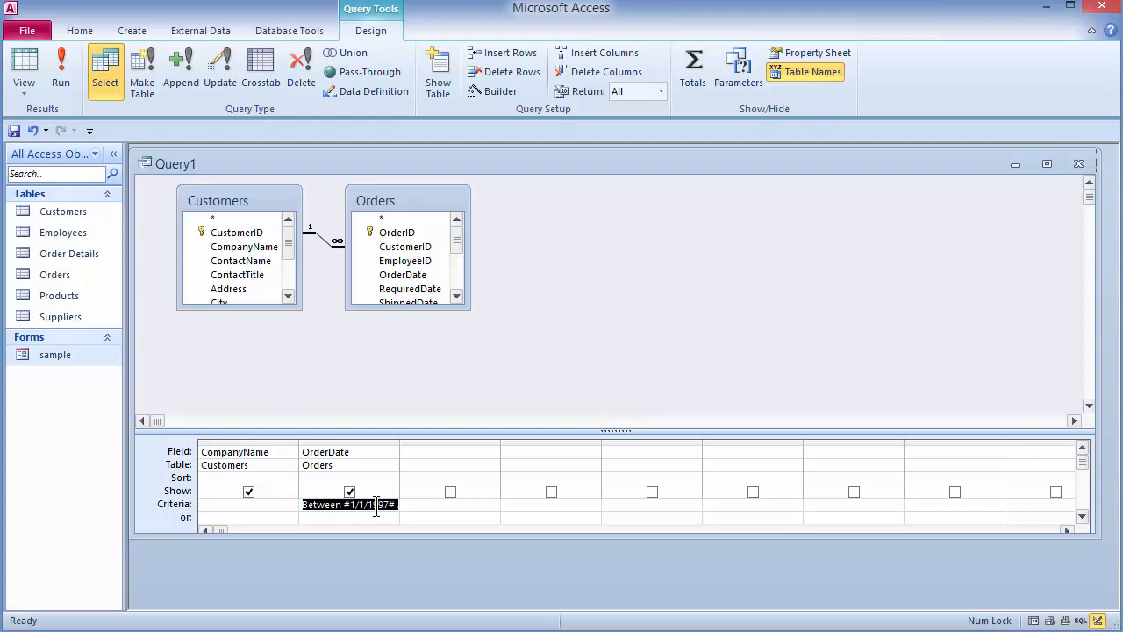
# Run the query and review the order dates returned for the 1/1/1997 to 5/31/1997 range
pyautogui.click(59, 75)
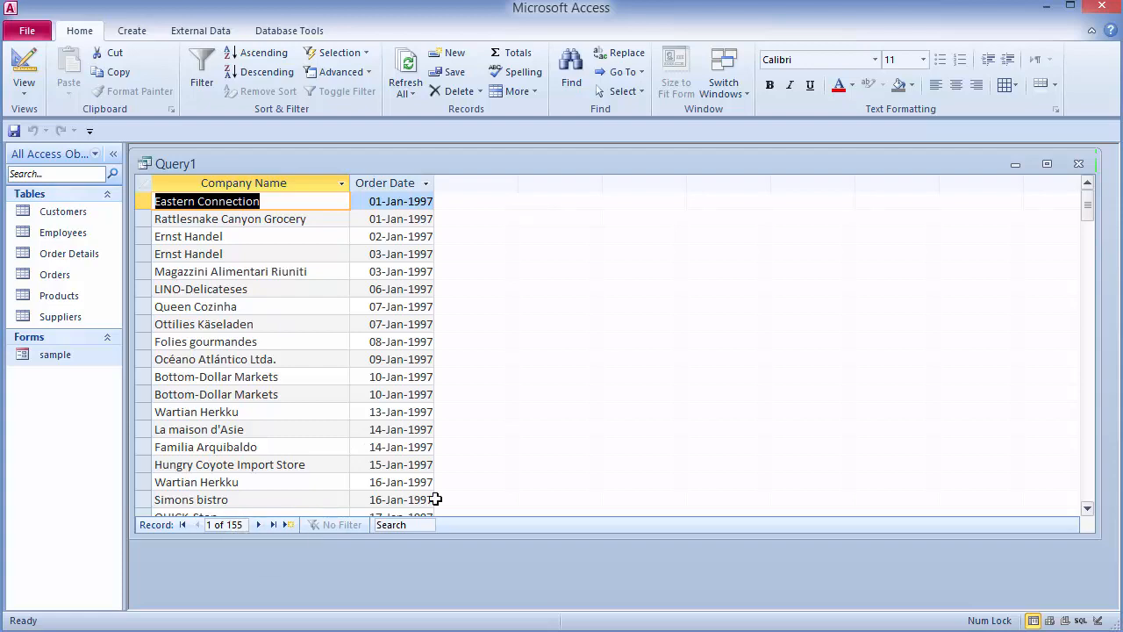
pyautogui.scroll(-2, 1088, 246)
pyautogui.moveTo(1088, 235); pyautogui.dragTo(1079, 211)
# In the OrderDate criteria's Zoom box, replace the start date #1/1/1997# with the form reference forms!sample!startdate
pyautogui.click(24, 63)
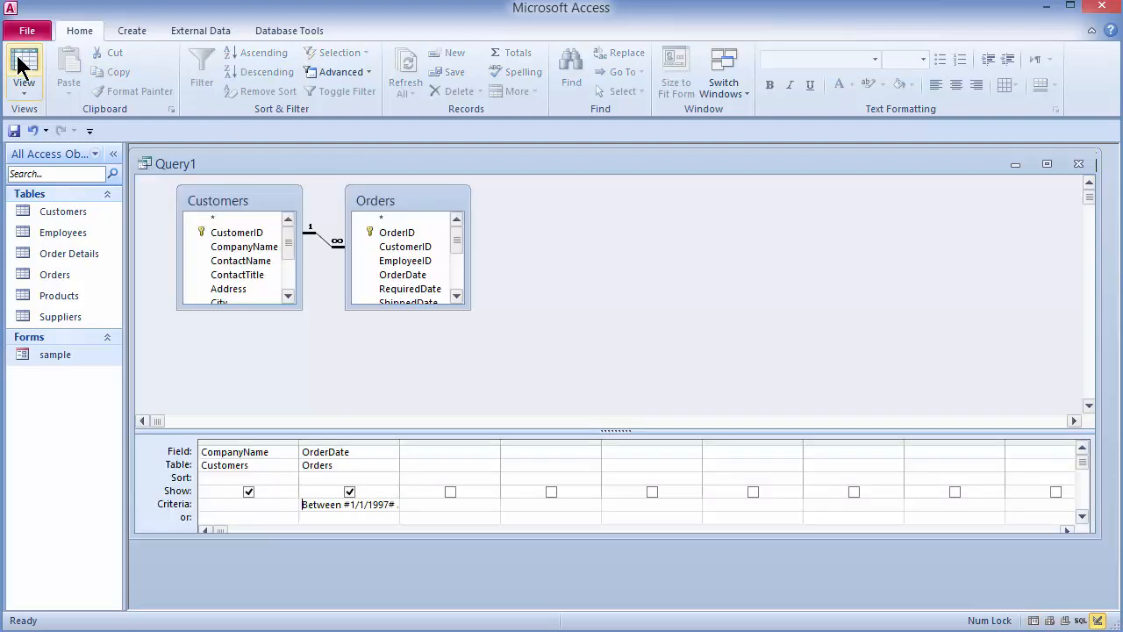
pyautogui.rightClick(327, 506)
pyautogui.click(376, 629)
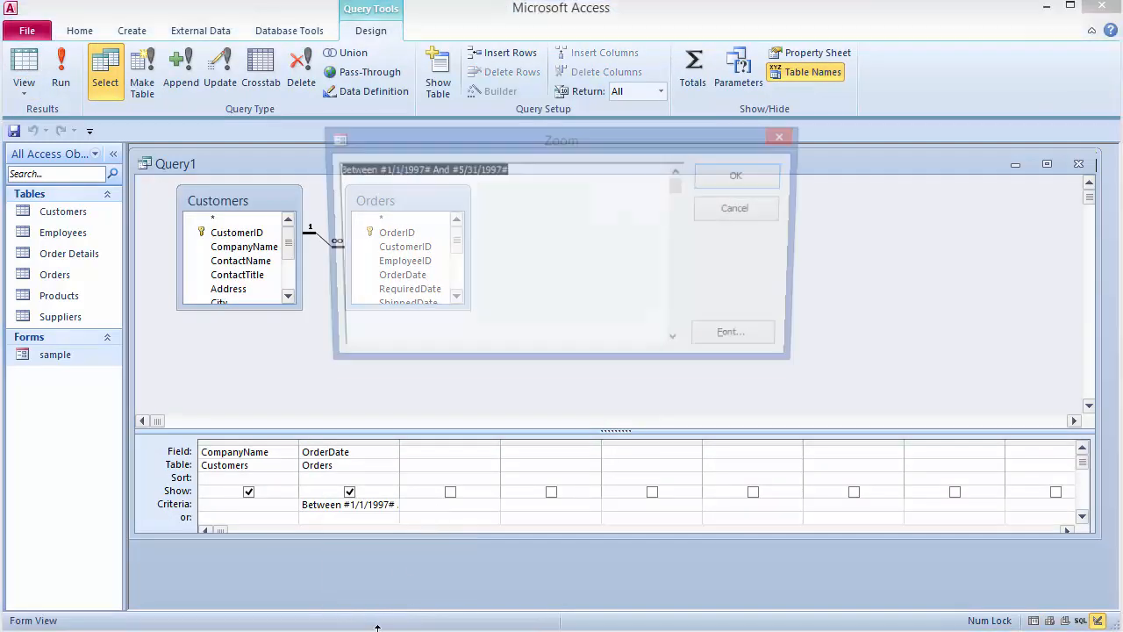
pyautogui.press('End')
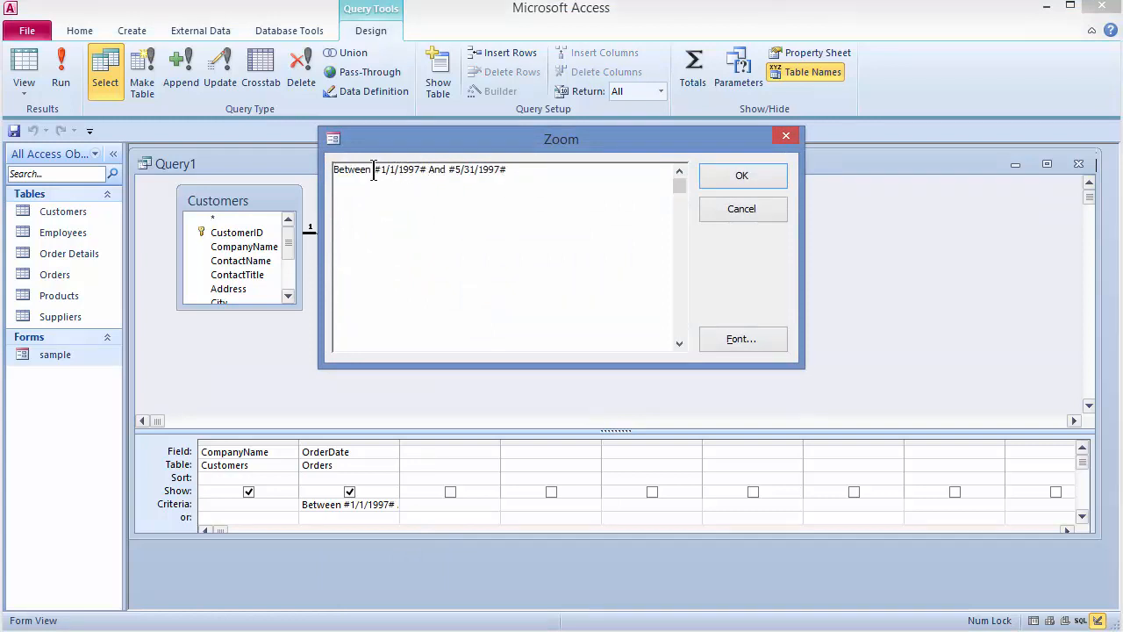
pyautogui.moveTo(374, 170); pyautogui.dragTo(514, 171)
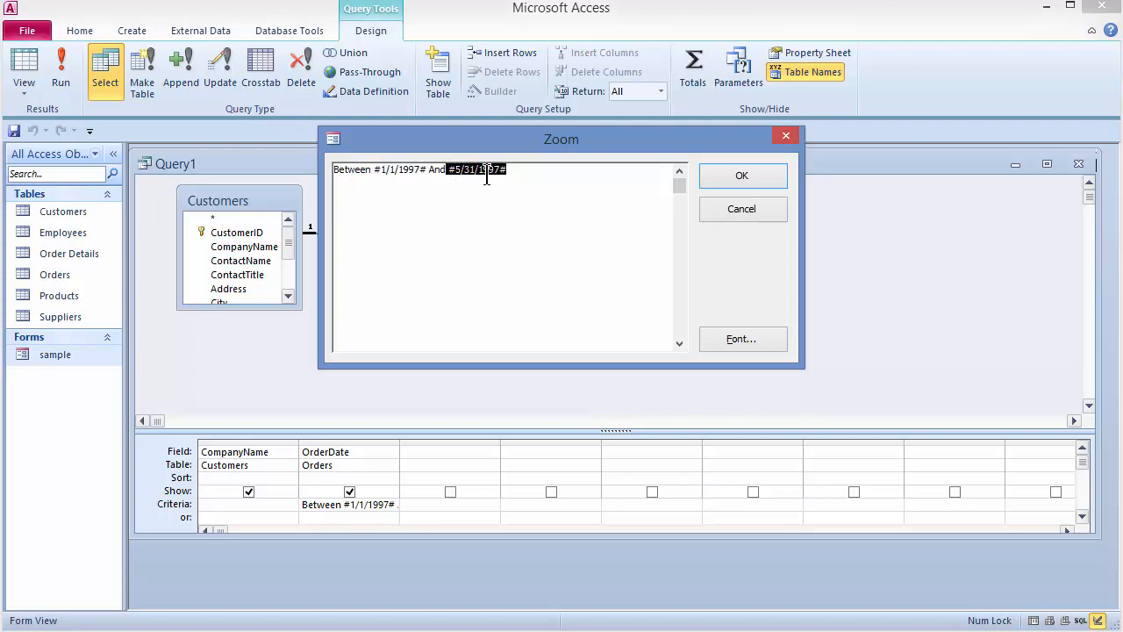
pyautogui.press('Right')
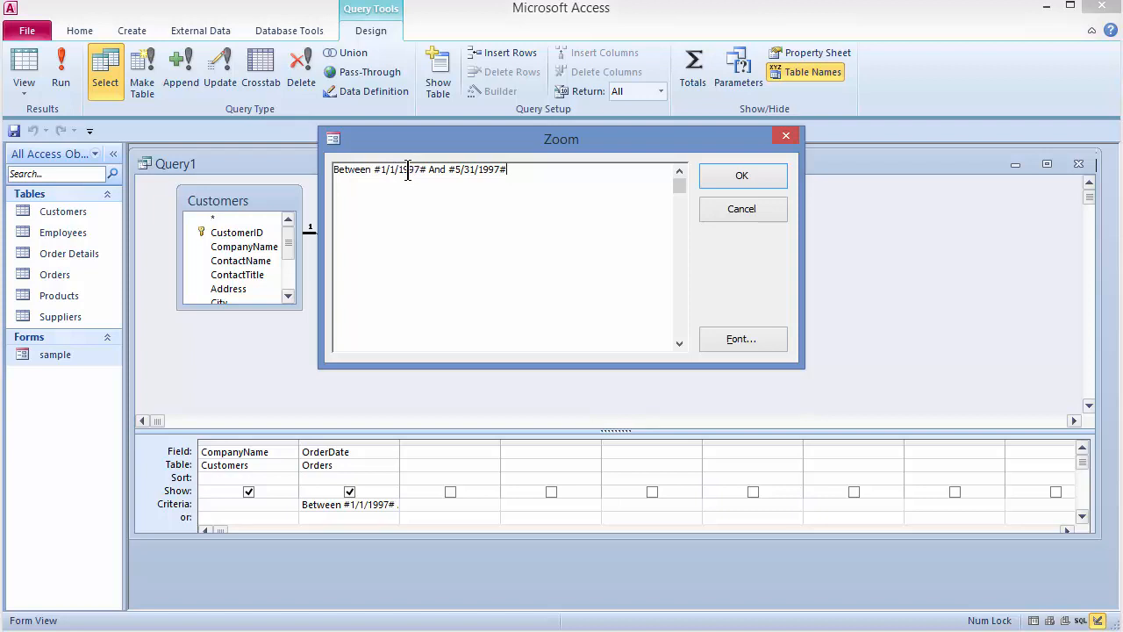
pyautogui.moveTo(373, 169); pyautogui.dragTo(427, 169)
pyautogui.press('Delete')
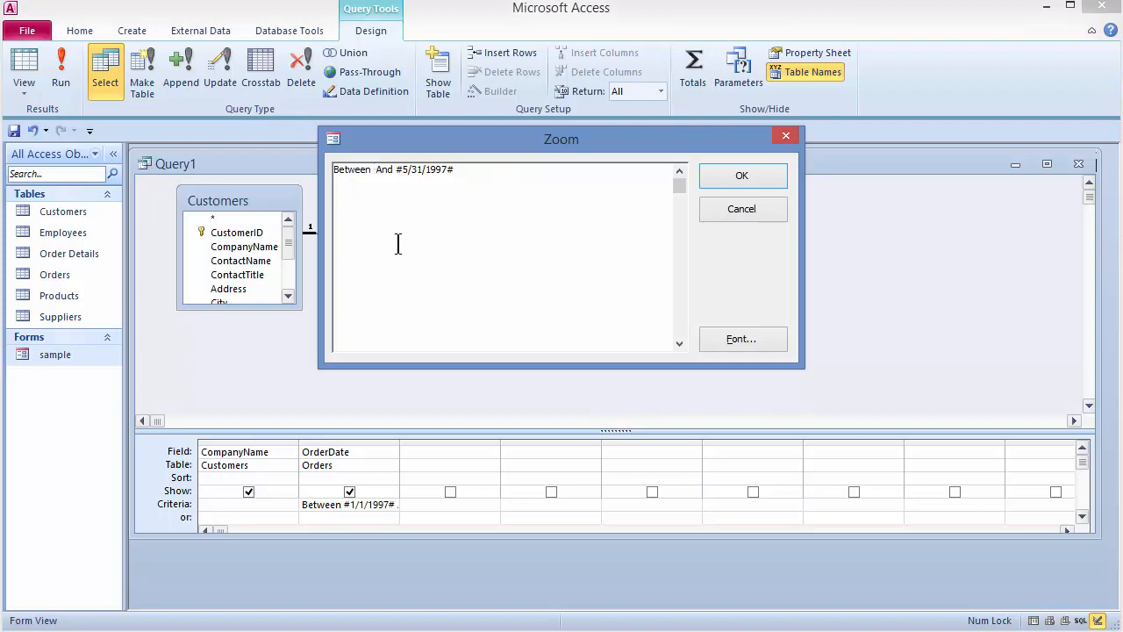
pyautogui.write('forms')
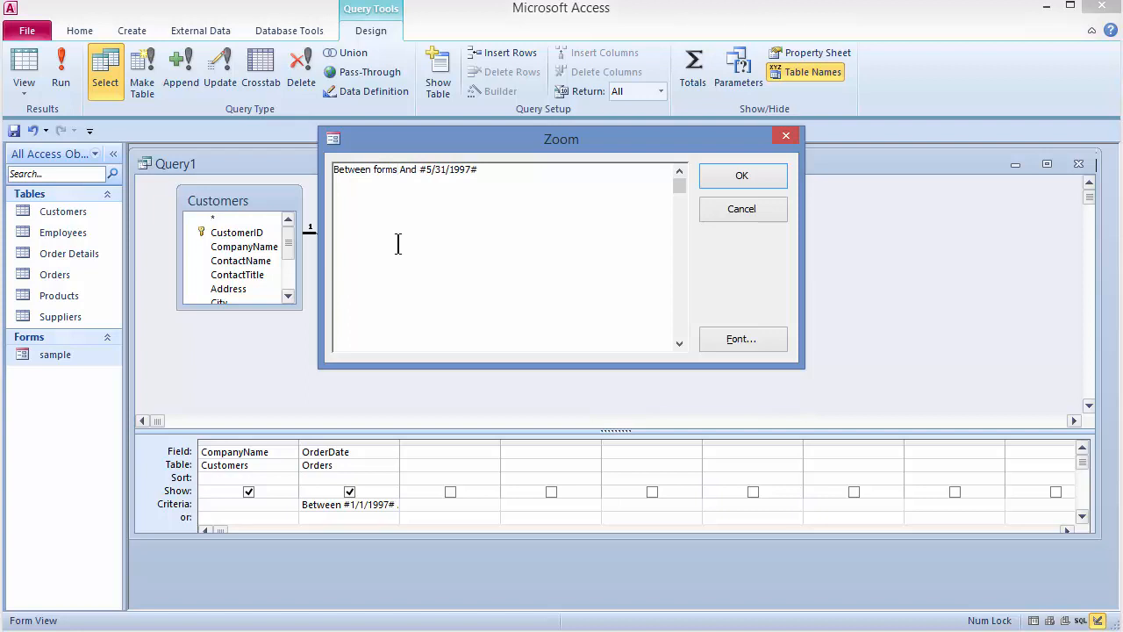
pyautogui.write('!')
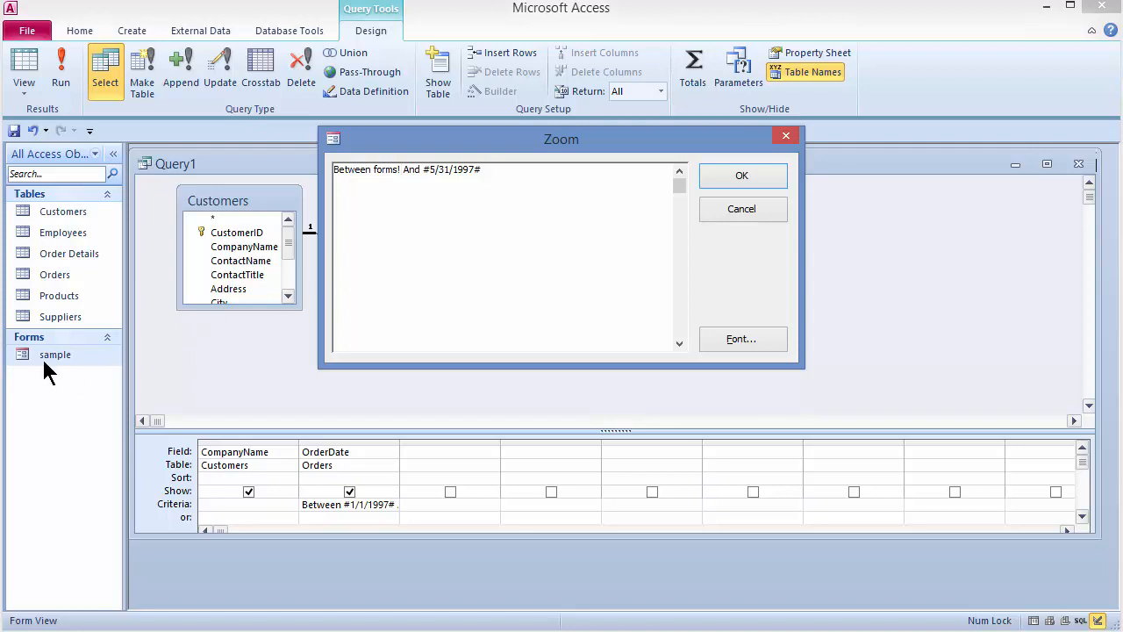
pyautogui.write('sample')
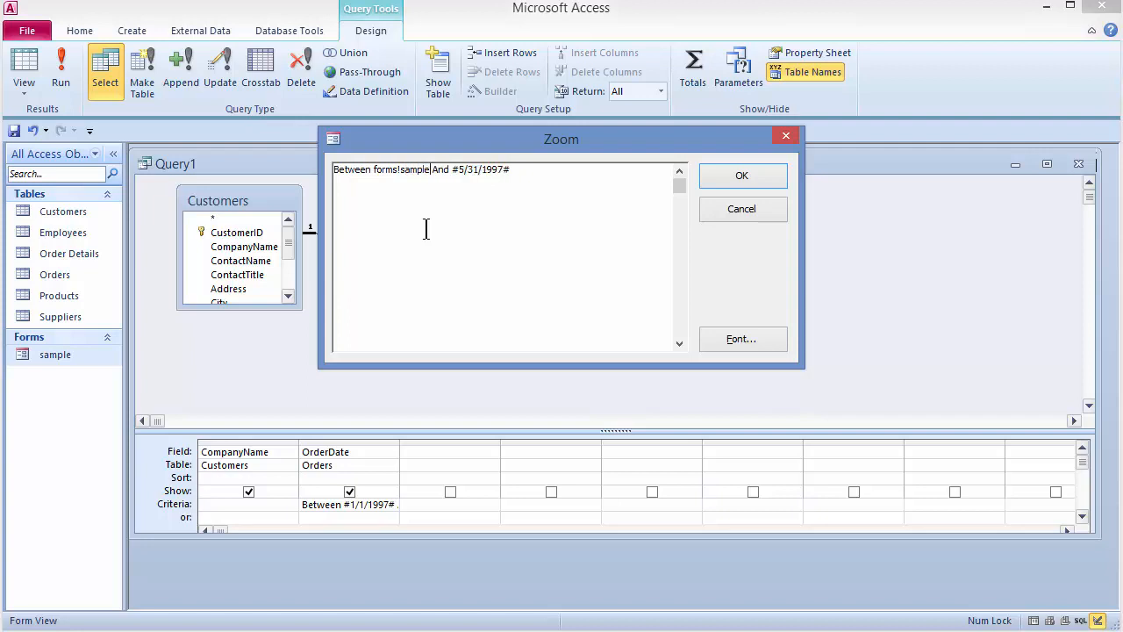
pyautogui.write('!startdate')
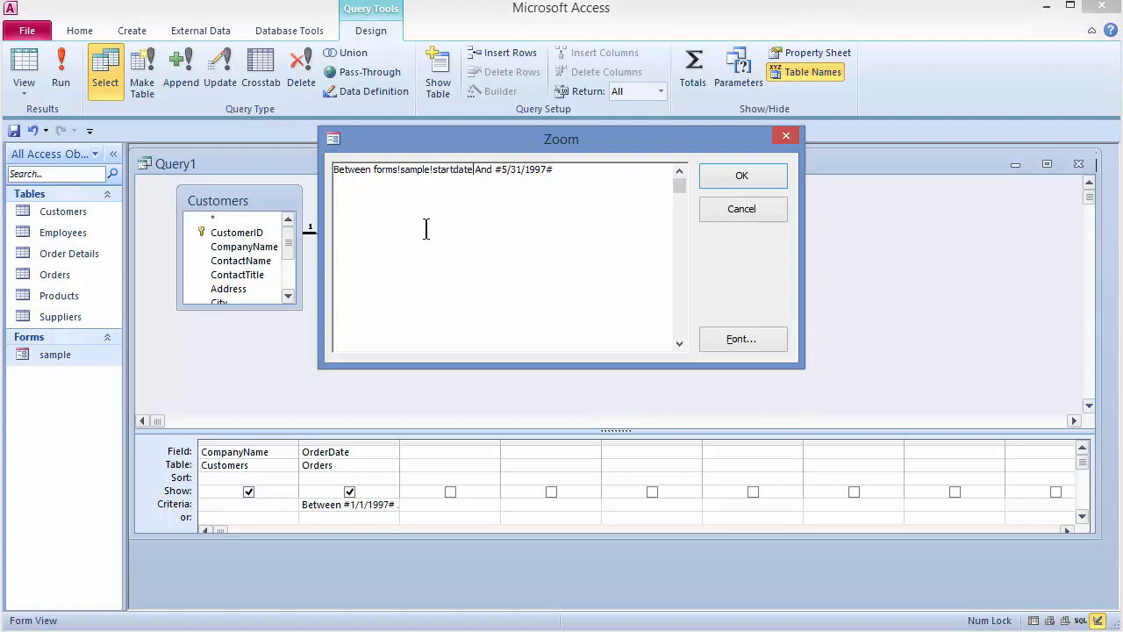
# Copy the forms!sample!startdate reference and paste it over the end date #5/31/1997# in the criteria
pyautogui.hotkey('ctrl', 'shift', 'Left')
pyautogui.hotkey('ctrl', 'shift', 'Left')
pyautogui.hotkey('ctrl', 'shift', 'Left')
pyautogui.hotkey('ctrl', 'c')
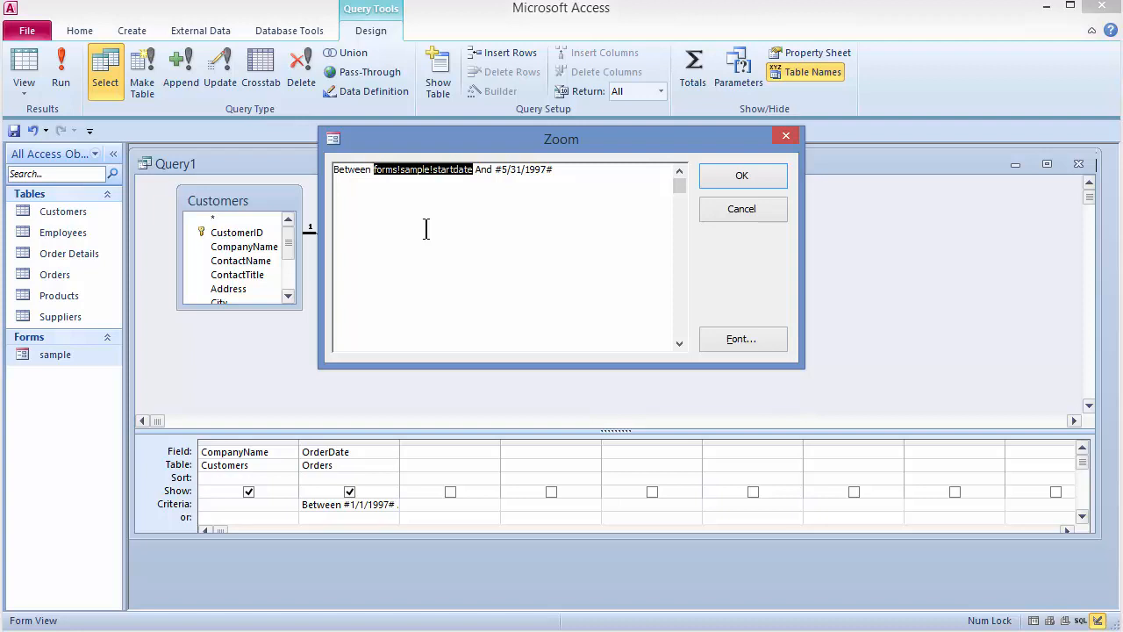
pyautogui.doubleClick(513, 168)
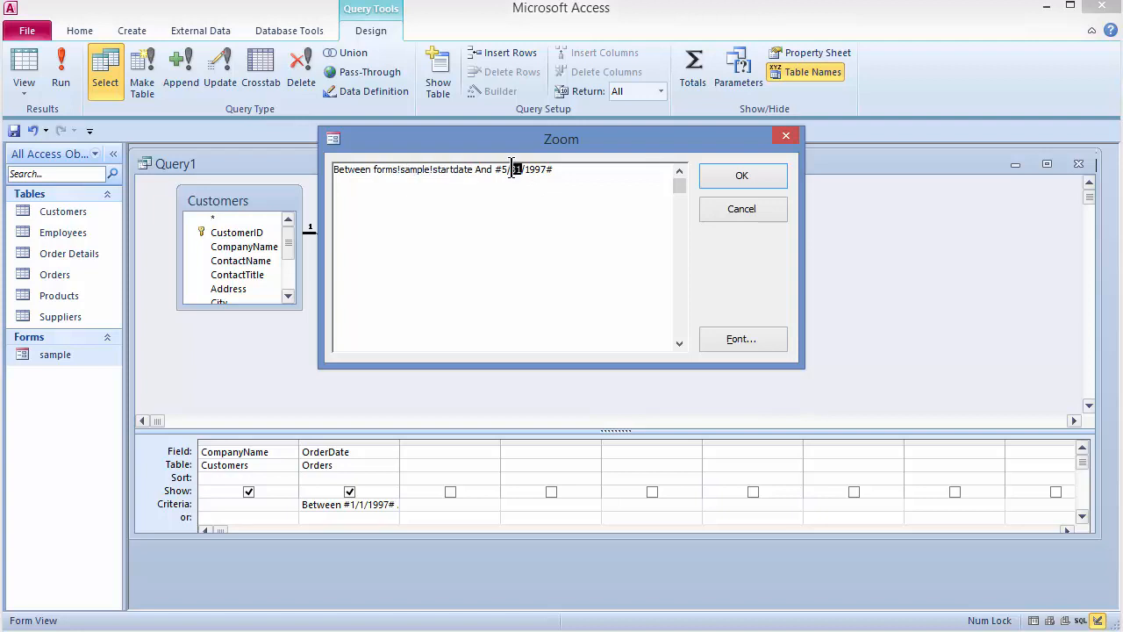
pyautogui.moveTo(496, 168); pyautogui.dragTo(559, 168)
pyautogui.hotkey('ctrl', 'v')
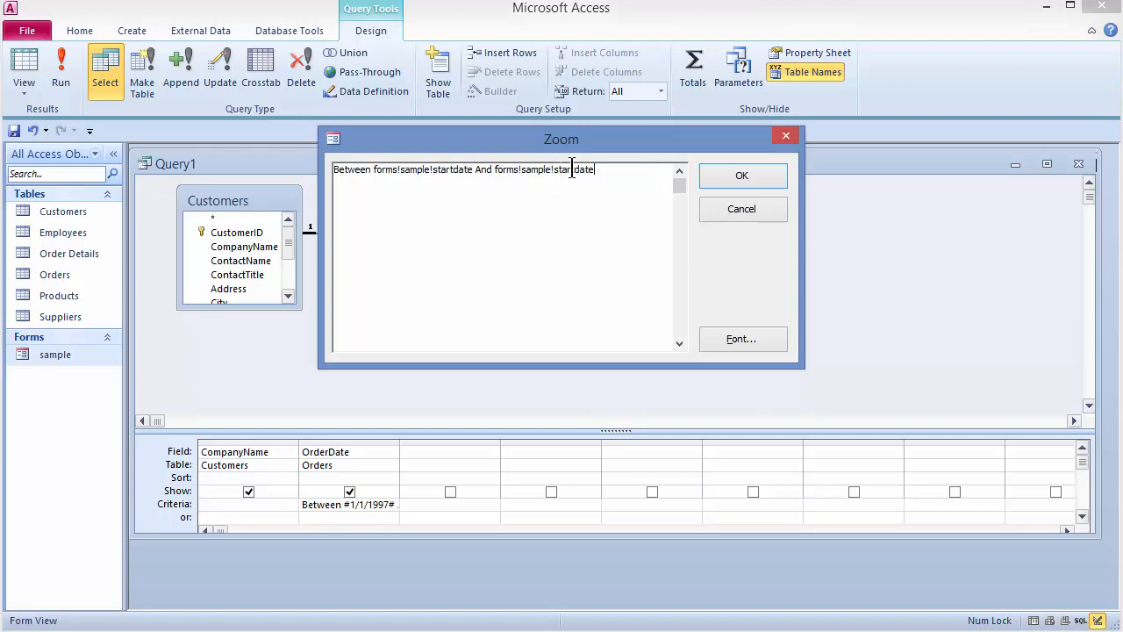
# Change the second form reference to forms!sample!enddate and apply the OrderDate criteria
pyautogui.click(573, 170)
pyautogui.press('BackSpace')
pyautogui.press('BackSpace')
pyautogui.press('BackSpace')
pyautogui.press('BackSpace')
pyautogui.press('BackSpace')
pyautogui.write('en')
pyautogui.write('d')
pyautogui.click(607, 169)
pyautogui.click(722, 176)
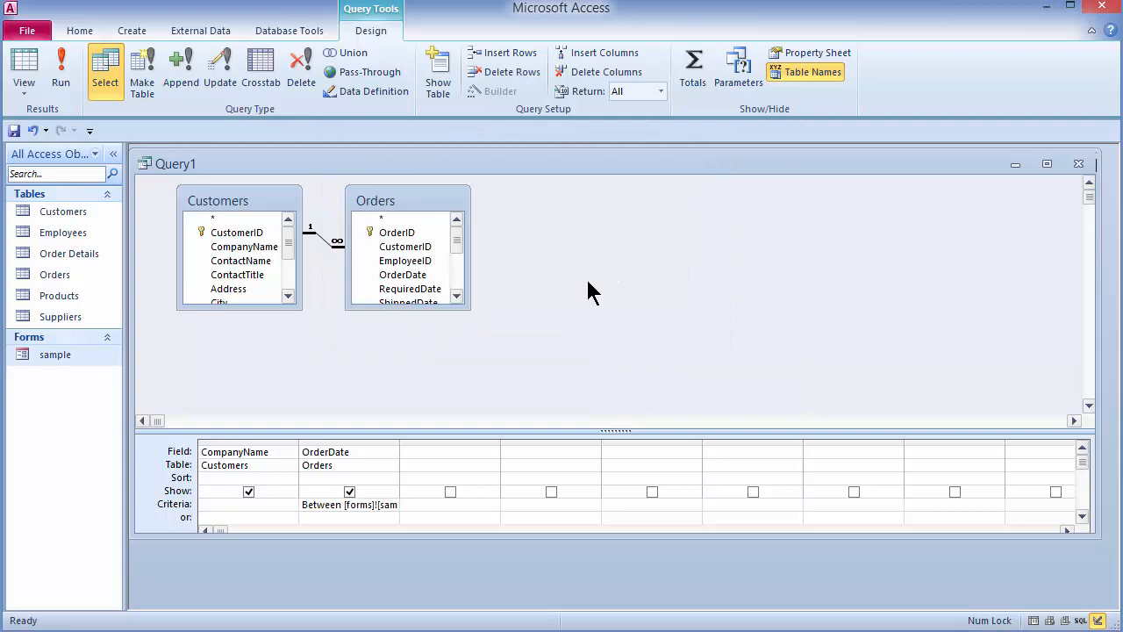
# Save the query under the name samplequery
pyautogui.hotkey('ctrl', 's')
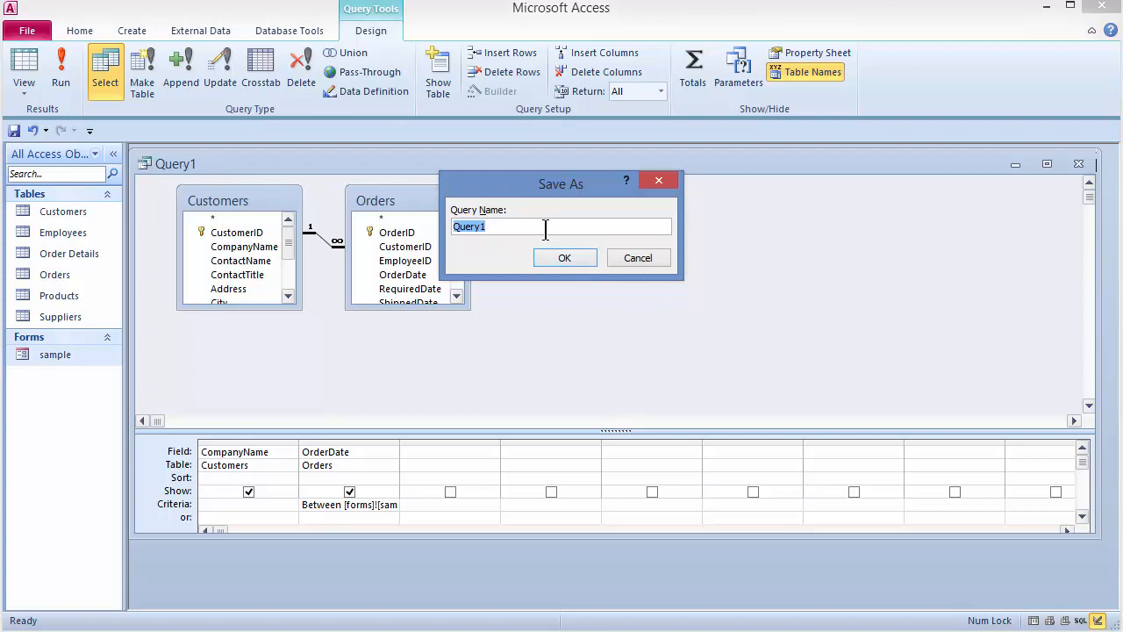
pyautogui.write('samplequery')
pyautogui.click(570, 262)
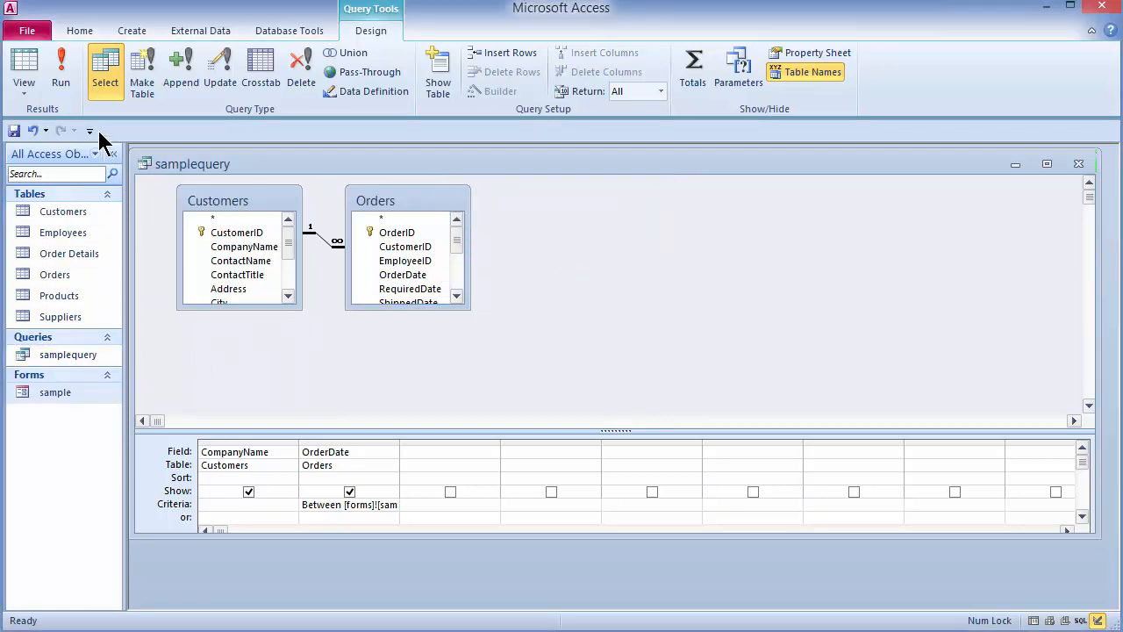
# Try running samplequery while the sample form is closed, and cancel the startdate parameter request
pyautogui.click(61, 77)
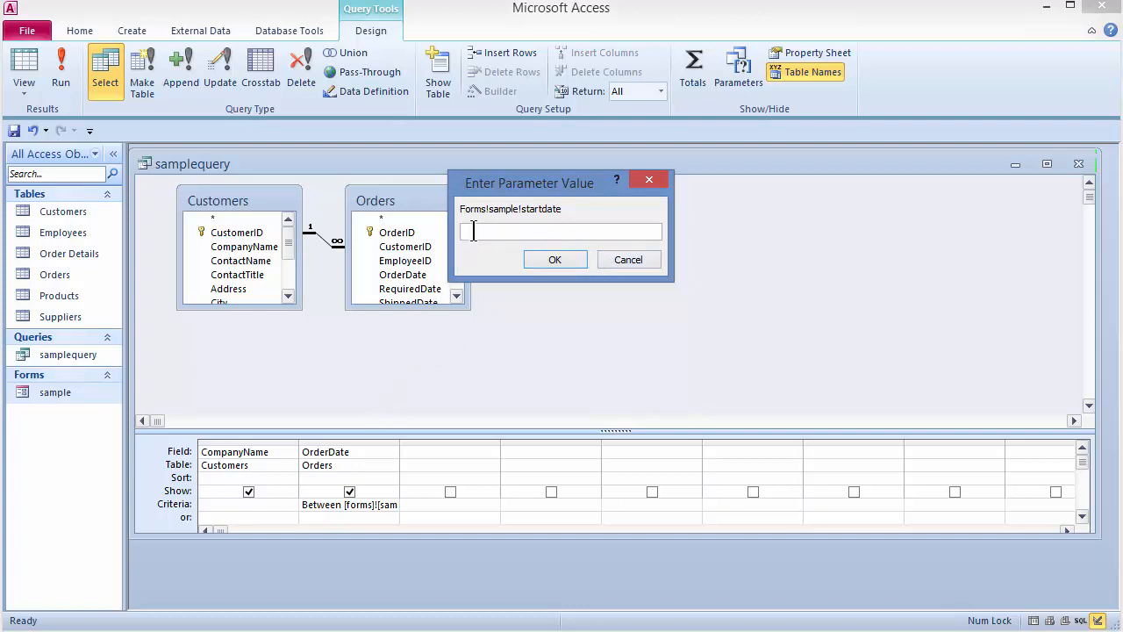
pyautogui.click(628, 262)
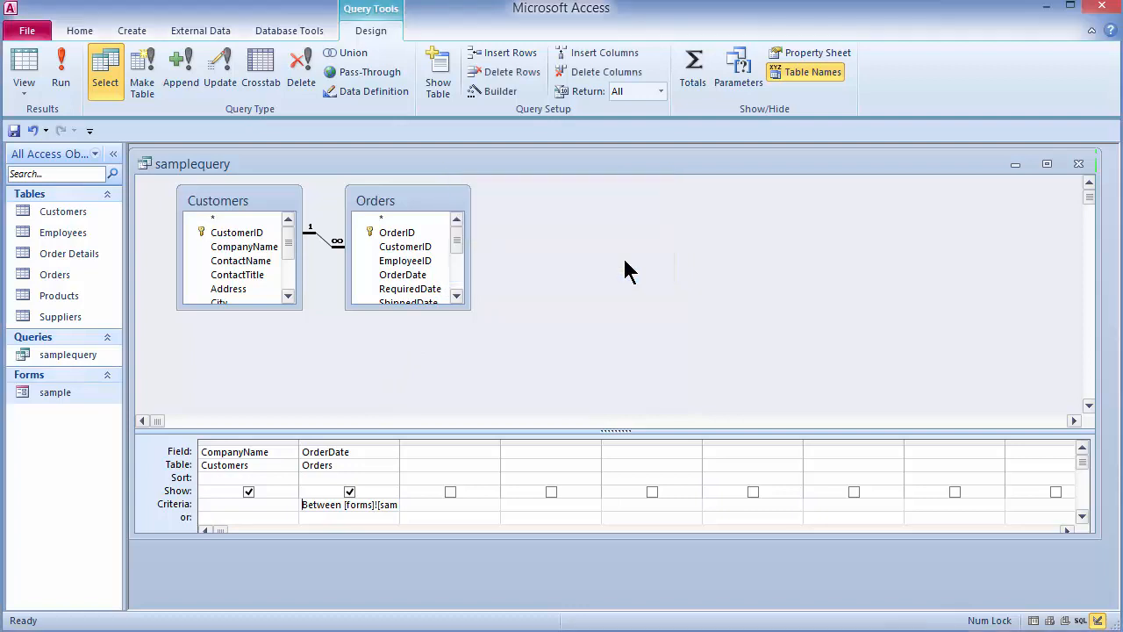
# Close samplequery and open the sample form in Form view
pyautogui.click(1079, 164)
pyautogui.doubleClick(70, 393)
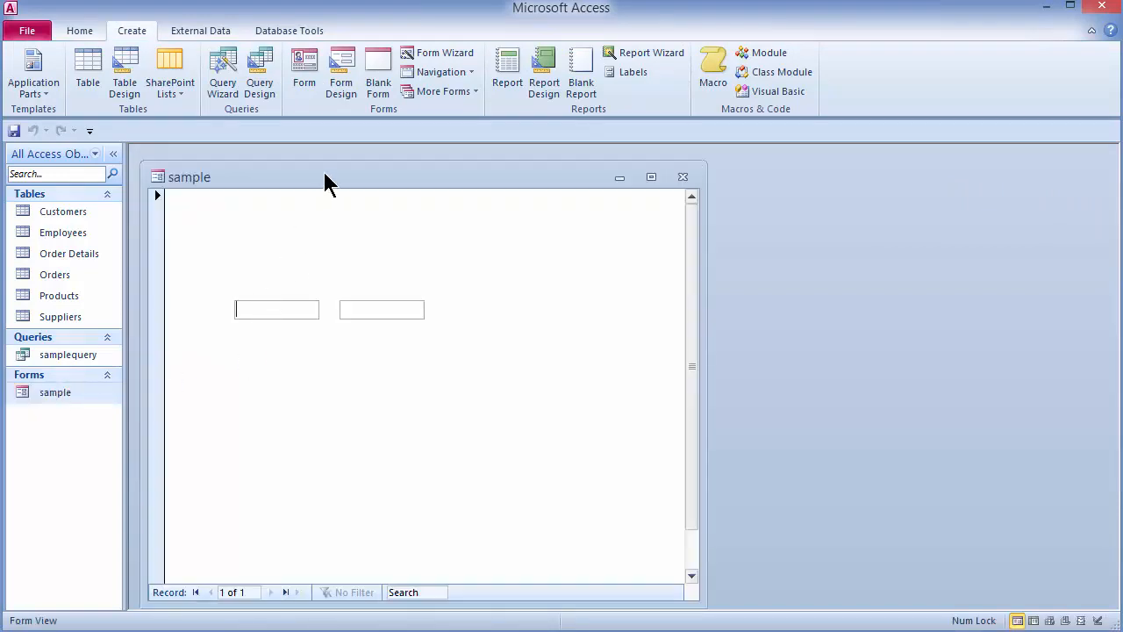
# Enter 1/1/1997 as the start date and 5/1/1997 as the end date in the sample form
pyautogui.write('1/1/1997')
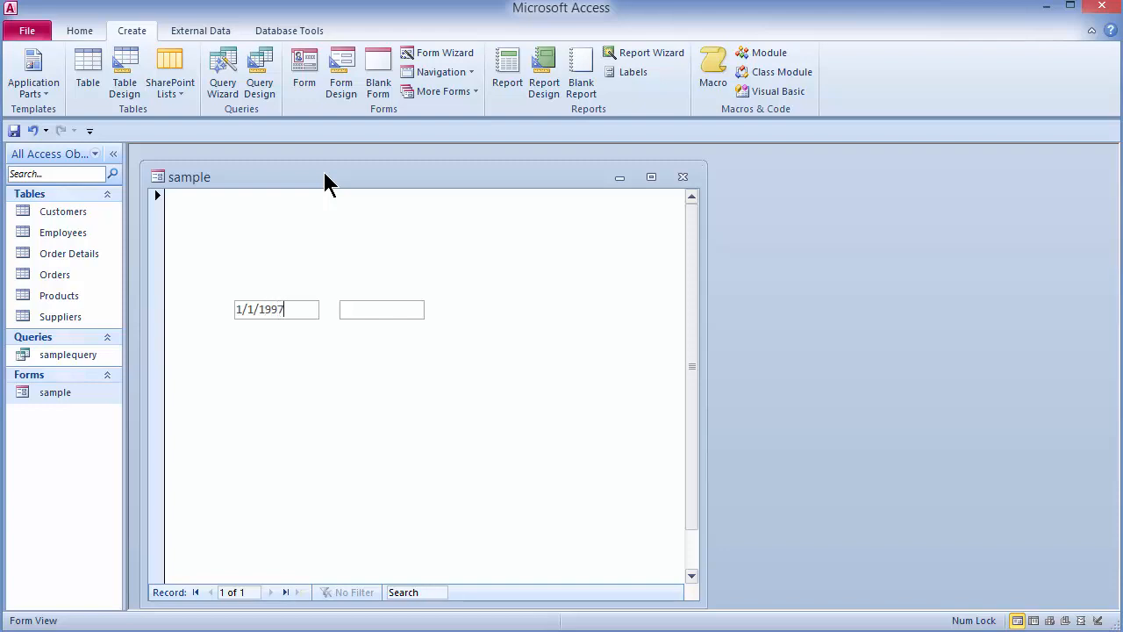
pyautogui.click(366, 309)
pyautogui.write('5/3')
pyautogui.press('BackSpace')
pyautogui.write('1/')
pyautogui.write('1997')
# Run samplequery with the form's dates, look through the returned order dates, and close the results
pyautogui.doubleClick(69, 355)
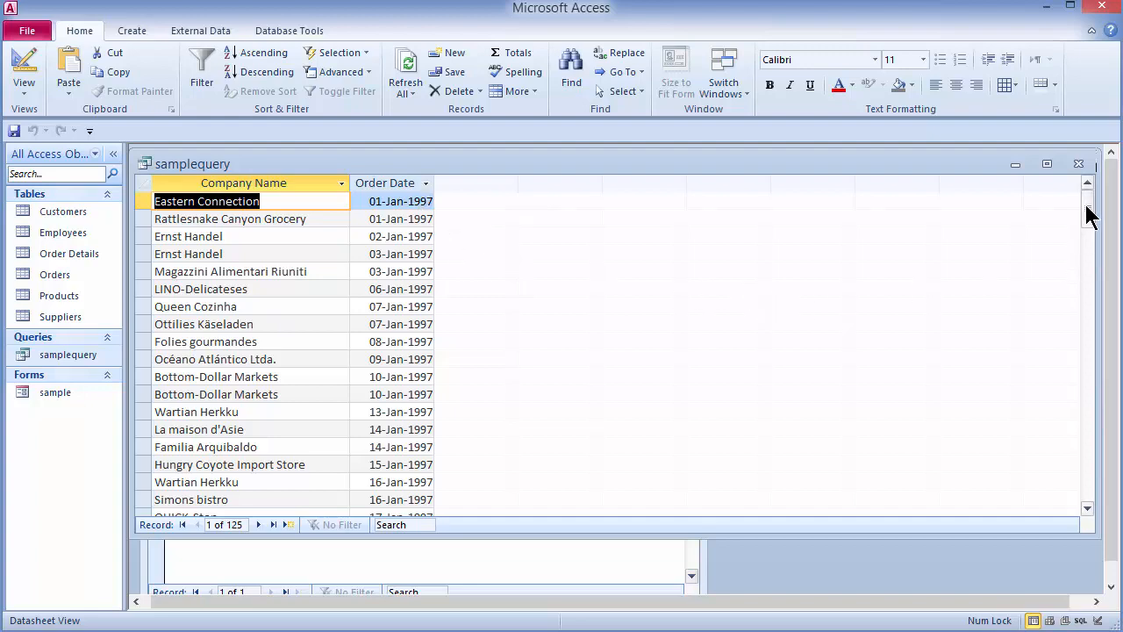
pyautogui.moveTo(1088, 215)
pyautogui.mouseDown()
pyautogui.moveTo(1069, 465)
pyautogui.moveTo(1089, 208)
pyautogui.mouseUp()
pyautogui.click(1078, 164)
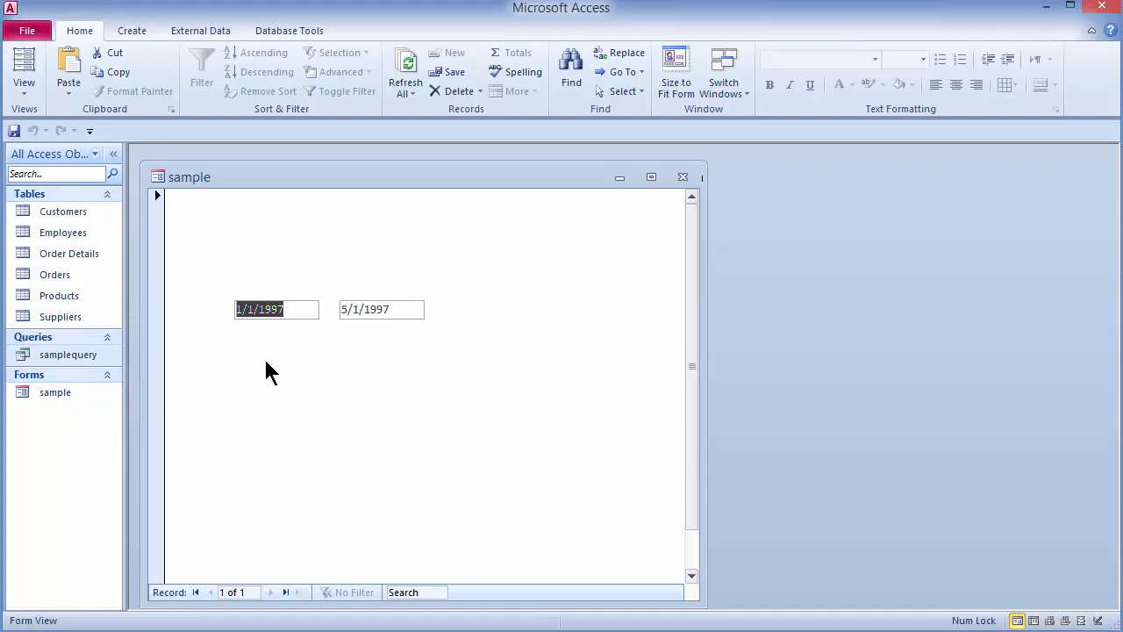
# Put the sample form in Design view and draw a command button about 1.5" by 0.42" below the two text boxes
pyautogui.rightClick(290, 179)
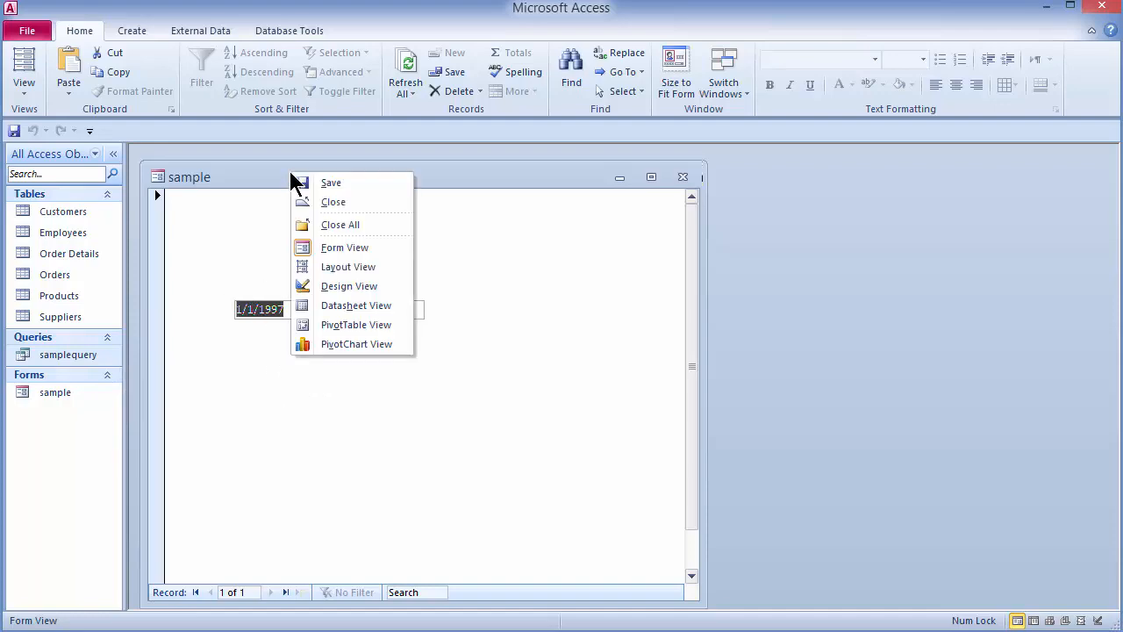
pyautogui.click(328, 283)
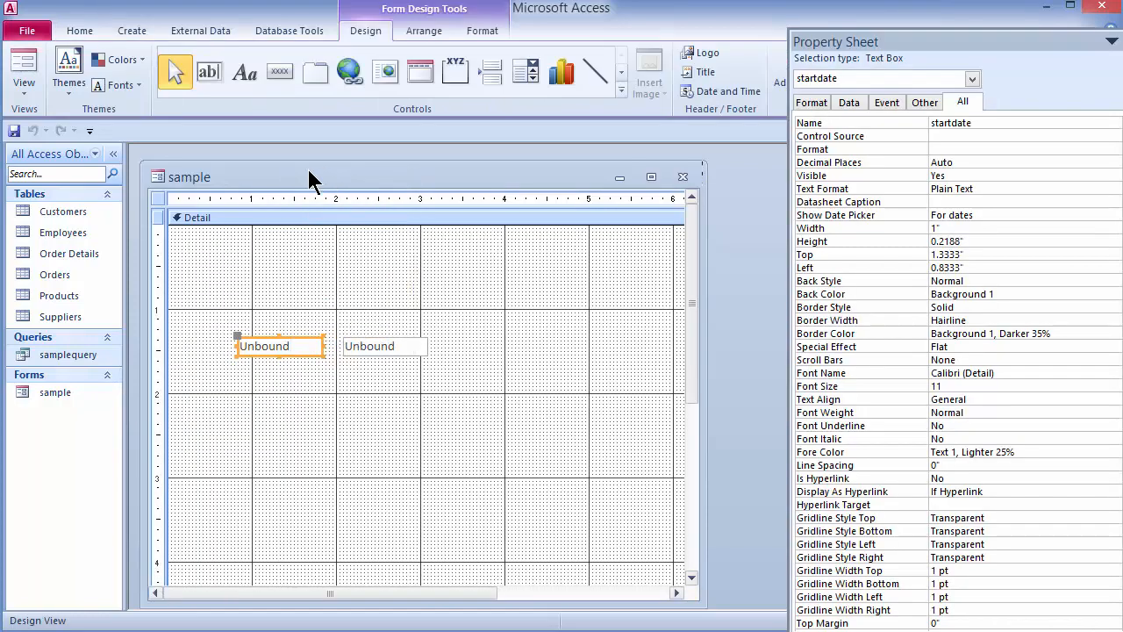
pyautogui.click(279, 71)
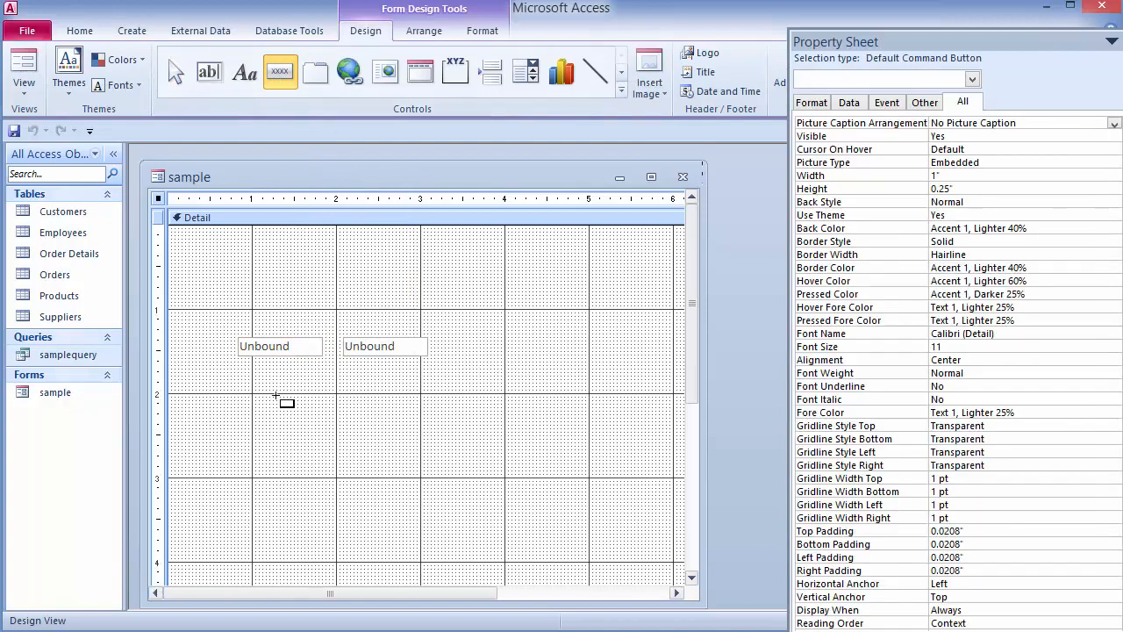
pyautogui.moveTo(281, 395); pyautogui.dragTo(403, 438)
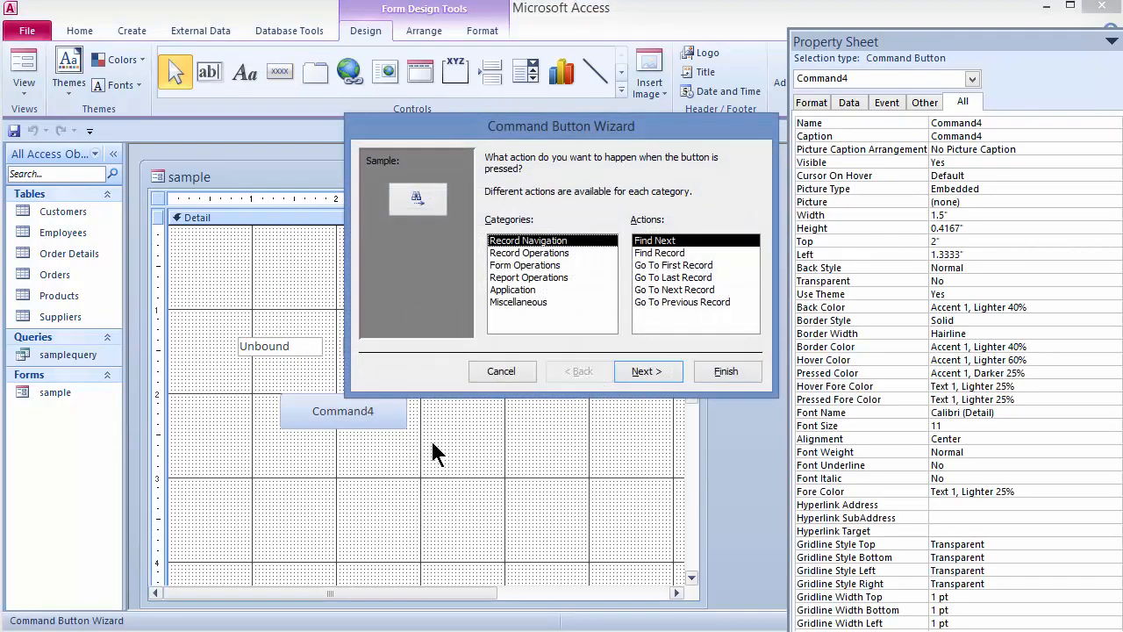
# Configure the new button with the Miscellaneous action Run Query for samplequery, using the text Run Query, and keep the default button name
pyautogui.click(526, 302)
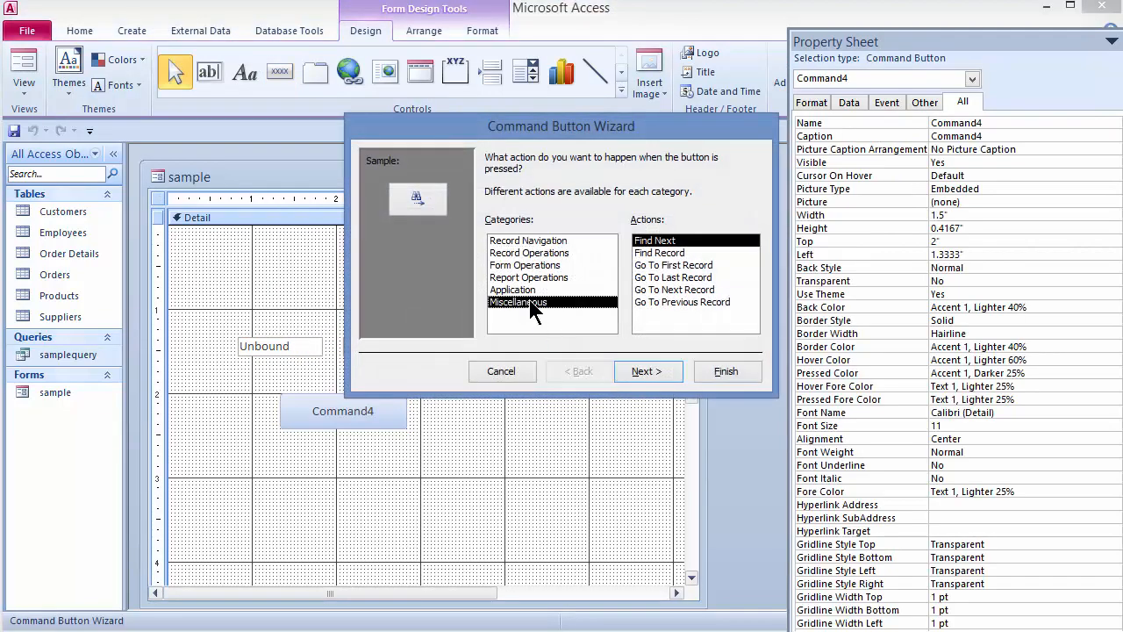
pyautogui.click(666, 278)
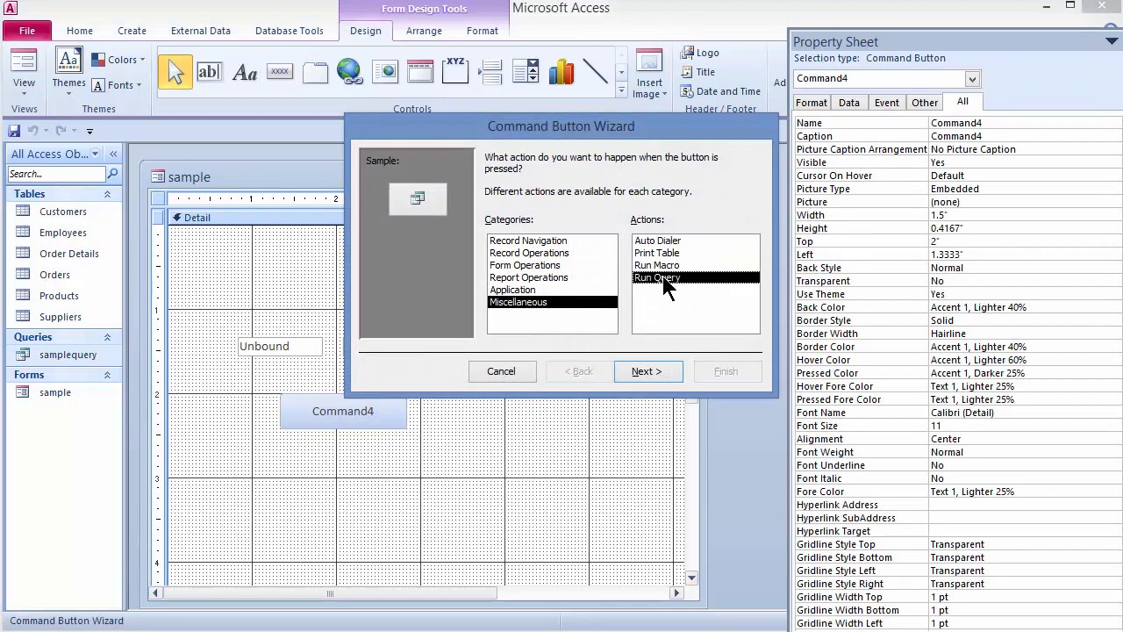
pyautogui.click(645, 370)
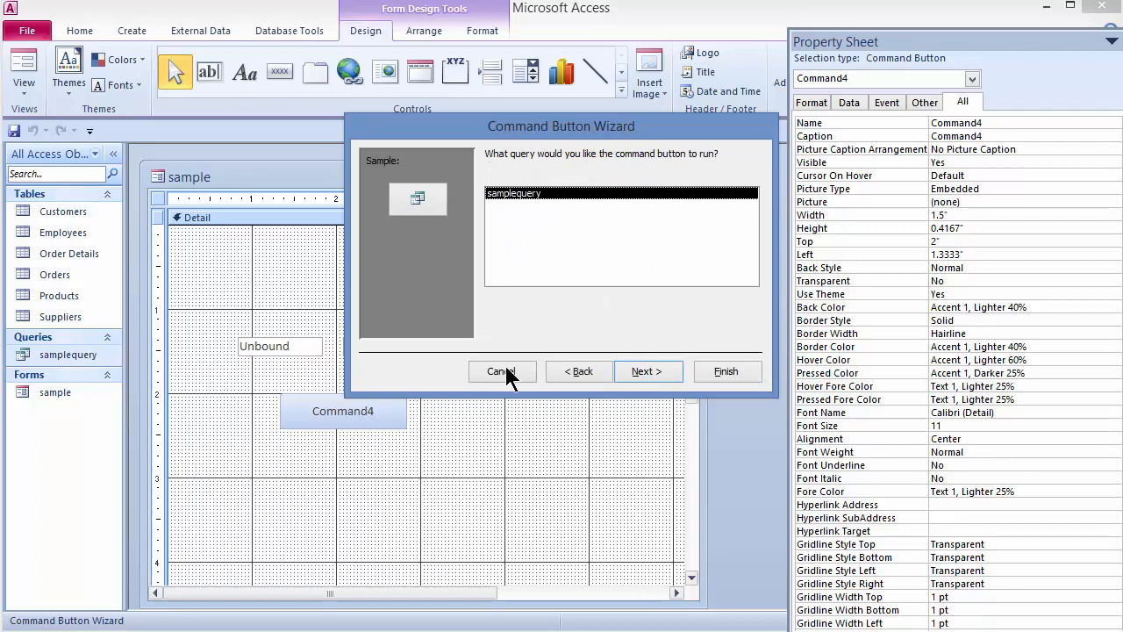
pyautogui.click(645, 372)
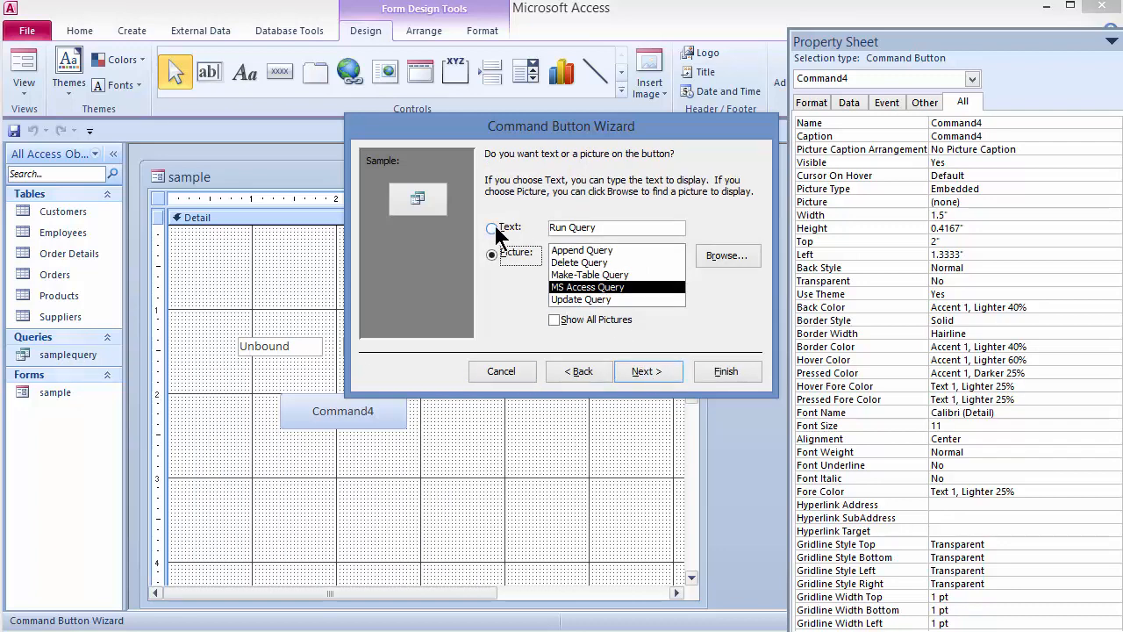
pyautogui.click(493, 229)
pyautogui.click(647, 371)
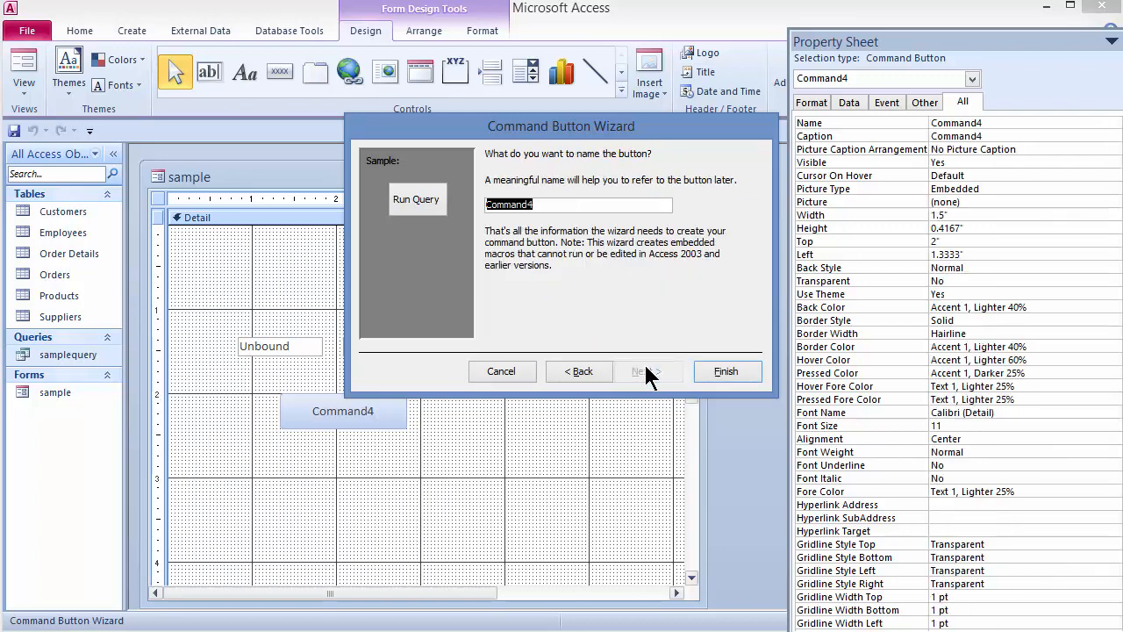
pyautogui.click(720, 370)
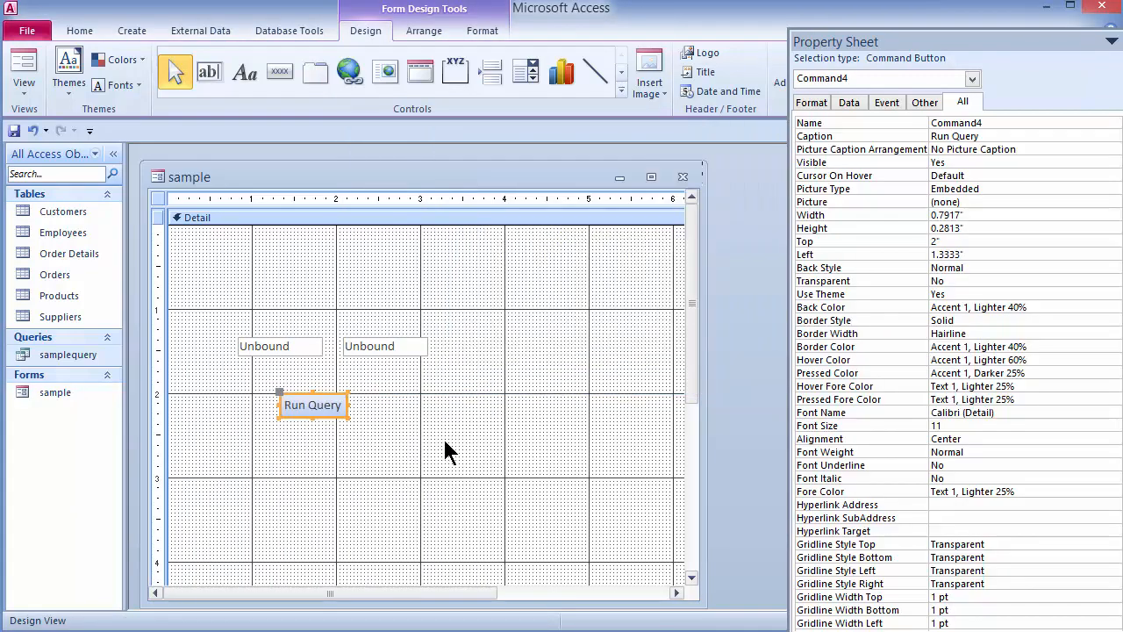
# In Form view, change the end date to 3/1/1997 and run samplequery from the form's Run Query button
pyautogui.click(30, 74)
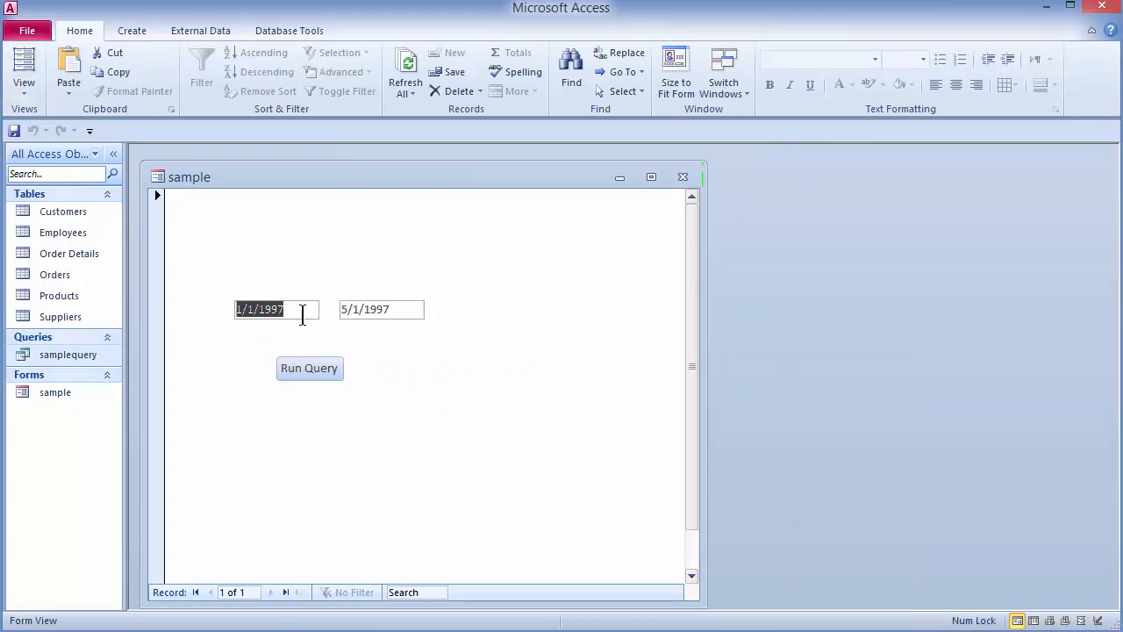
pyautogui.moveTo(346, 309); pyautogui.dragTo(335, 309)
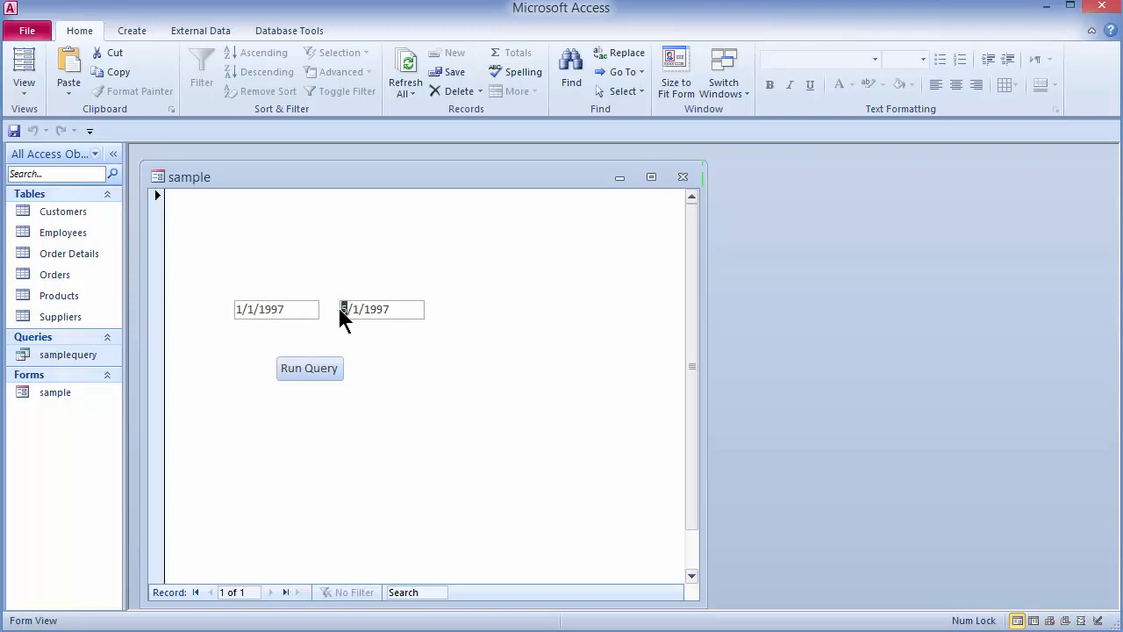
pyautogui.write('3')
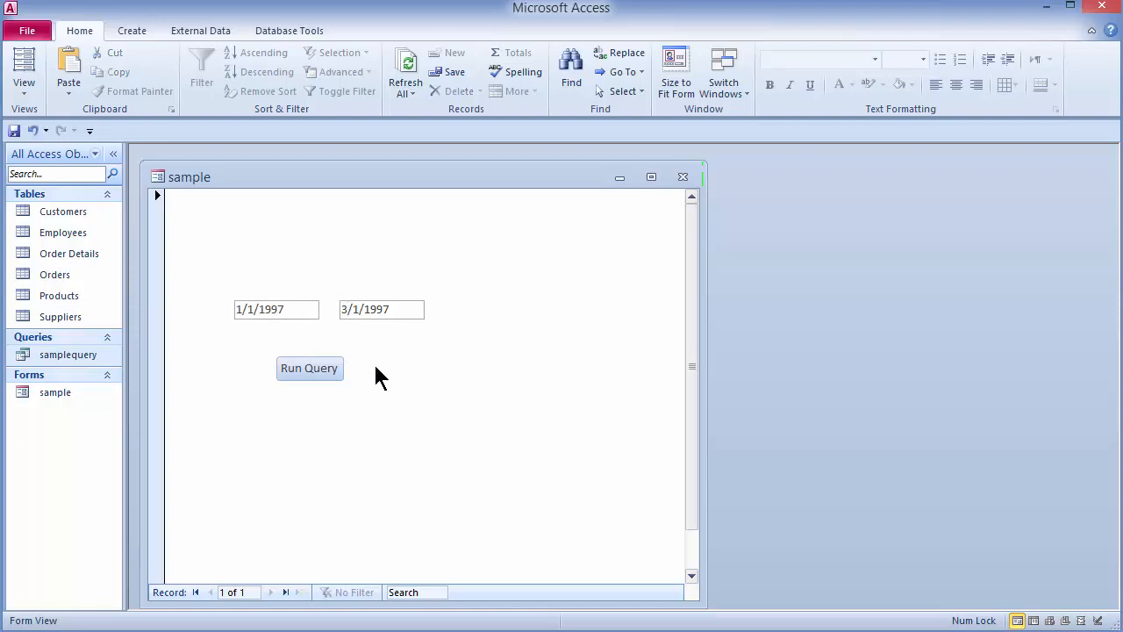
pyautogui.click(314, 368)
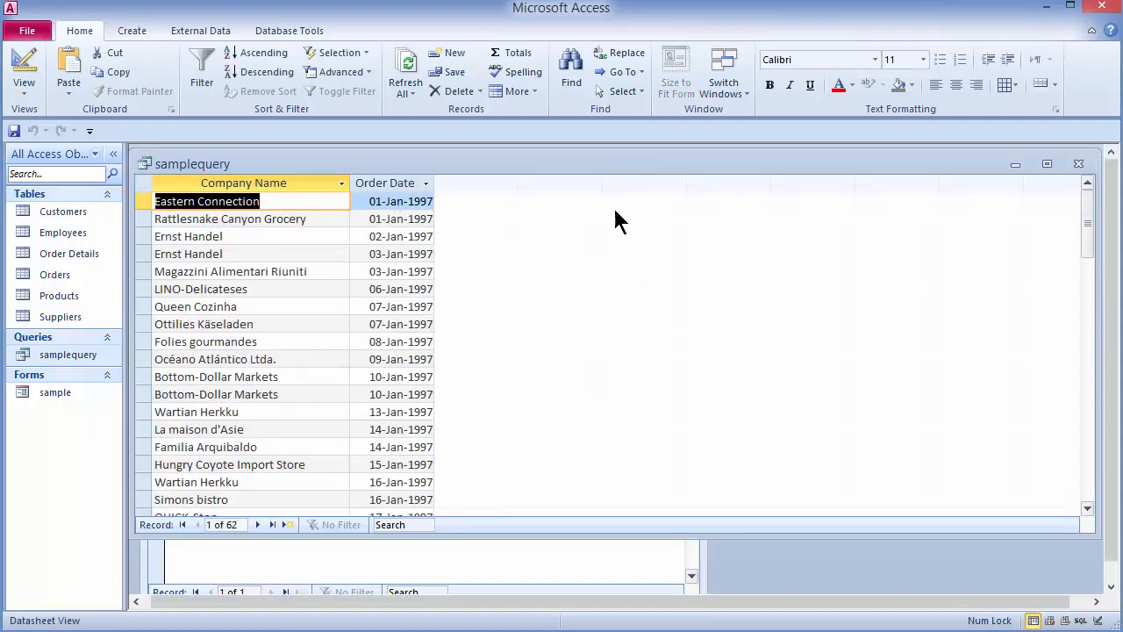
pyautogui.moveTo(1088, 204)
pyautogui.mouseDown()
pyautogui.moveTo(1079, 422)
pyautogui.moveTo(1070, 338)
pyautogui.moveTo(1083, 206)
pyautogui.mouseUp()
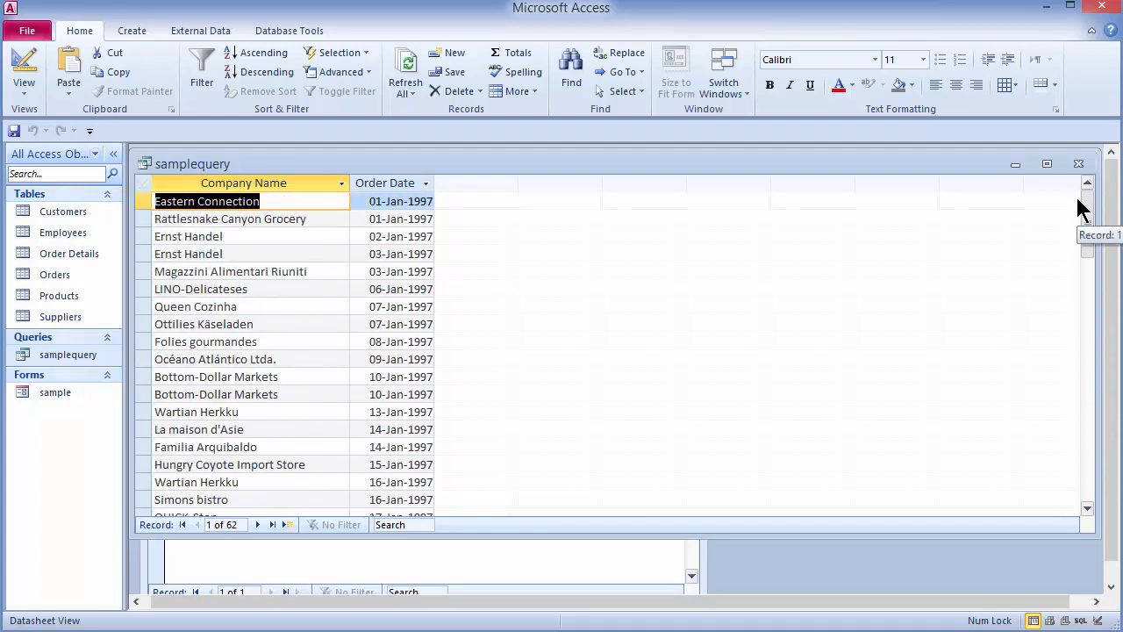
# Show samplequery in Design view and compare its OrderDate criteria with the date boxes on the sample form
pyautogui.click(25, 61)
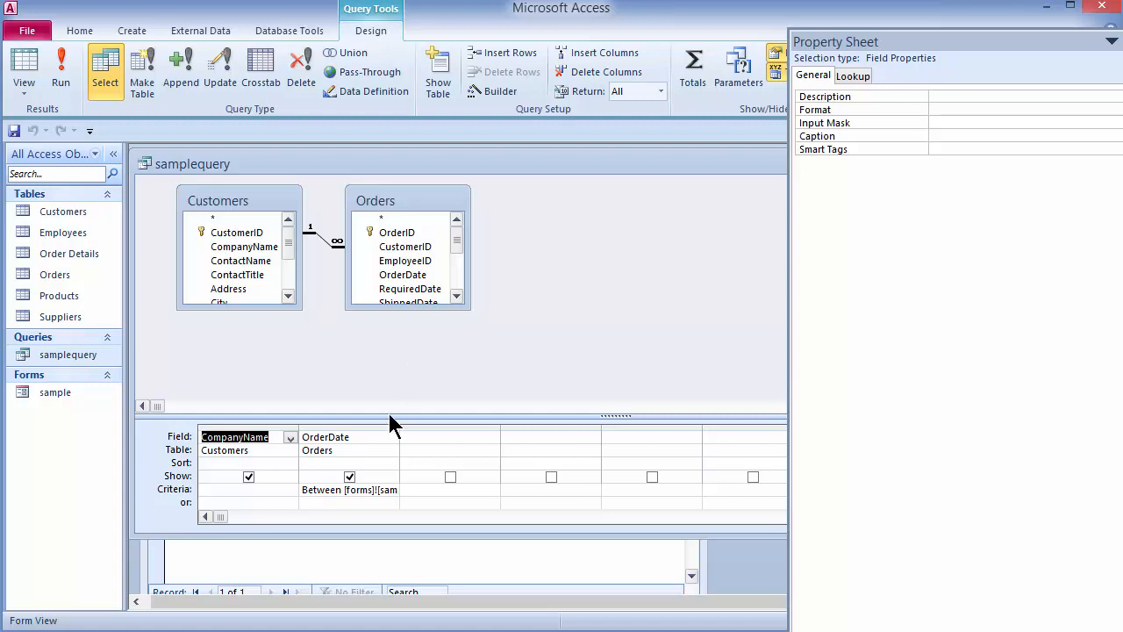
pyautogui.click(344, 562)
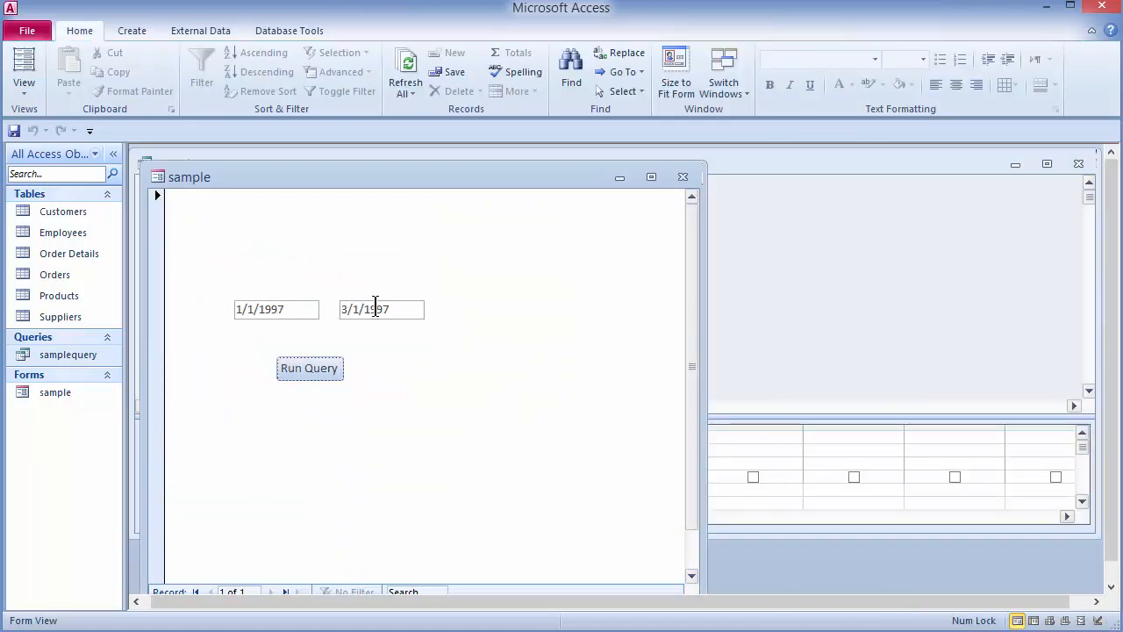
pyautogui.click(728, 303)
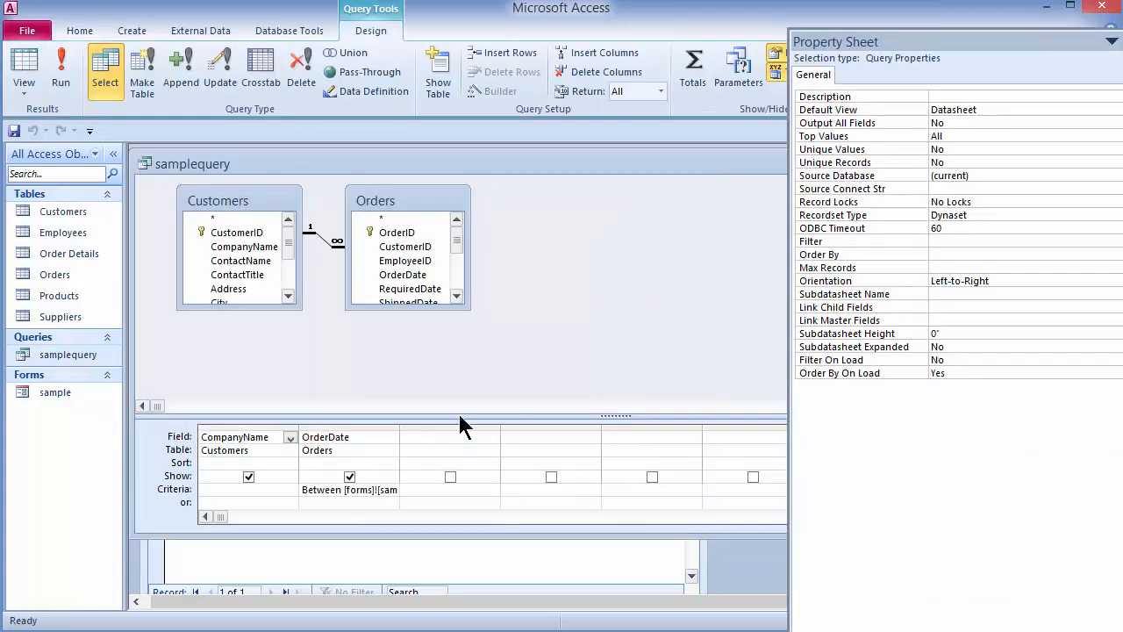